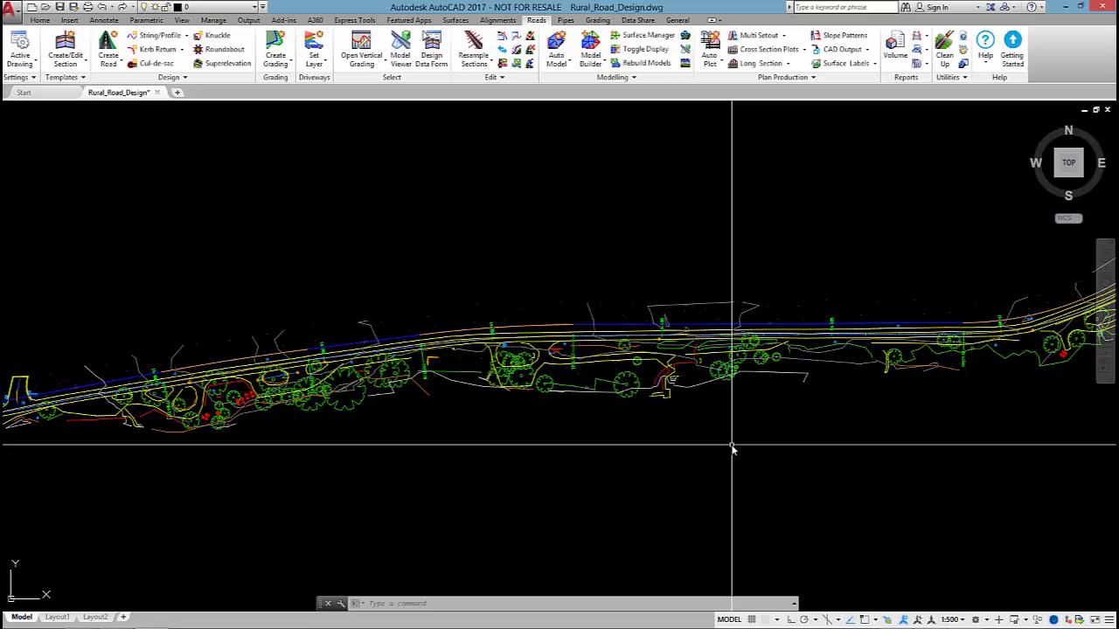
Step: Zoom and pan along the road to inspect the Ch 400 stretch
scroll(739, 253, "down", 5)
scroll(623, 286, "up", 8)
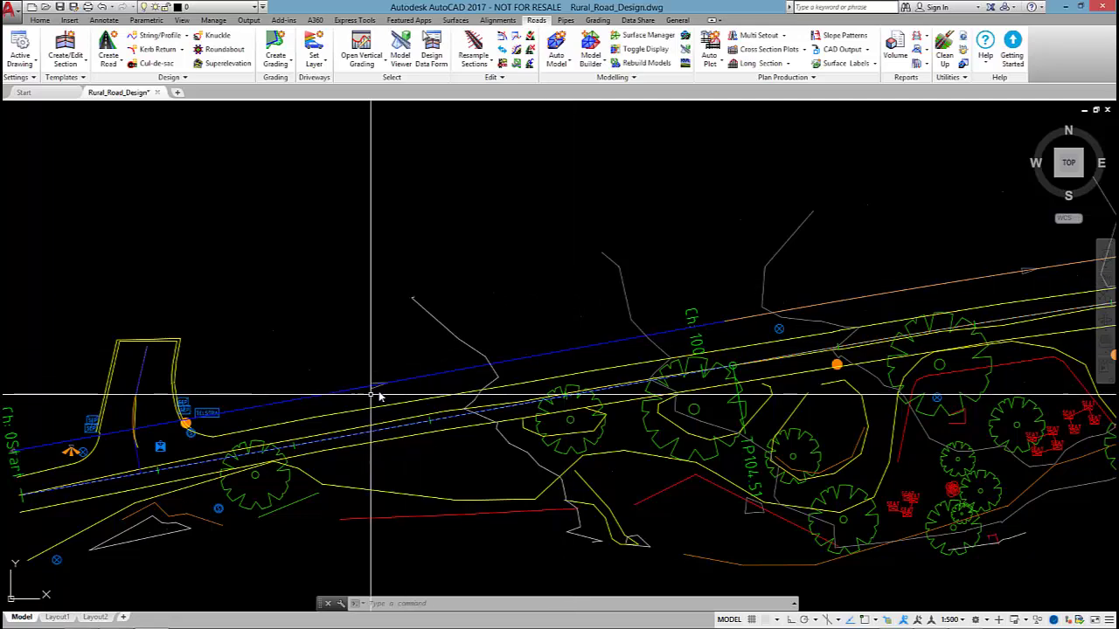
scroll(432, 363, "up", 5)
scroll(415, 374, "down", 3)
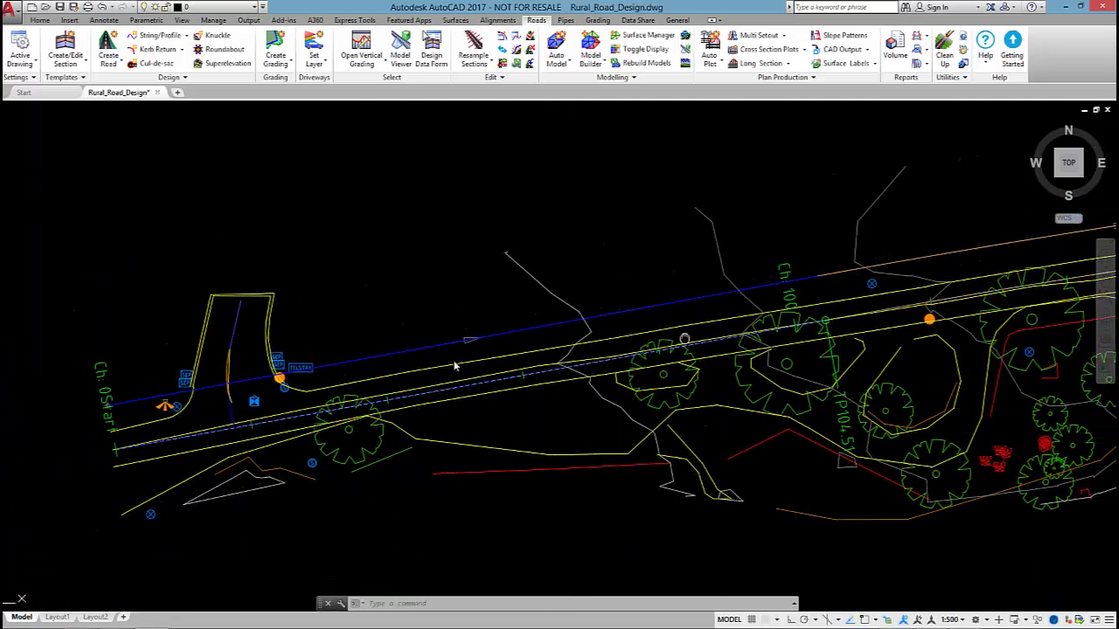
scroll(499, 332, "up", 2)
scroll(739, 300, "down", 3)
middle_click_drag(740, 300, 399, 325)
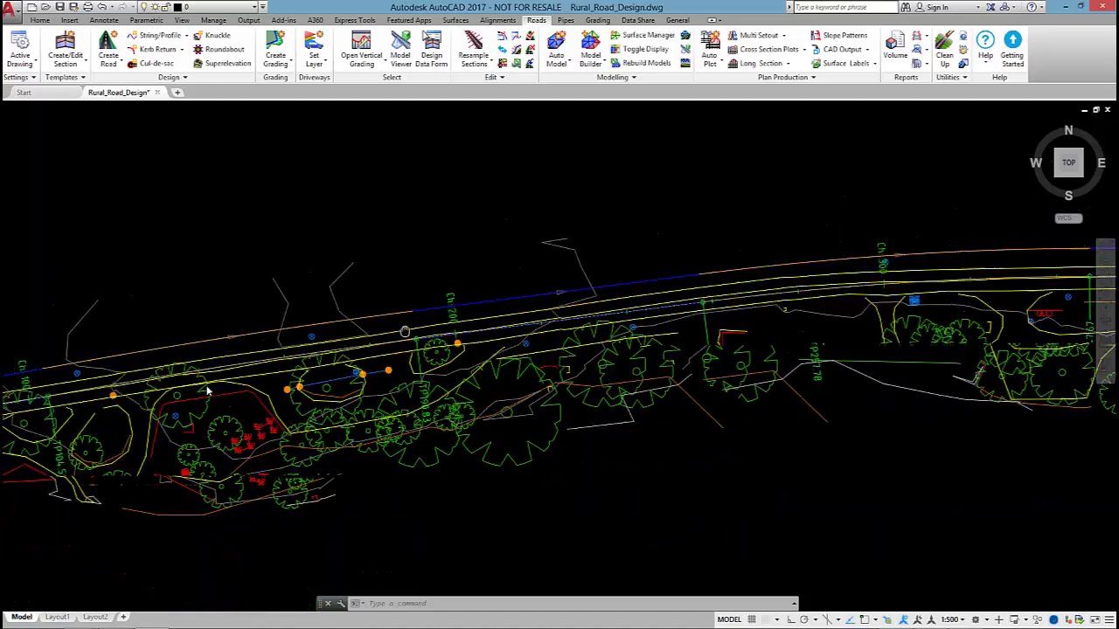
scroll(297, 343, "up", 2)
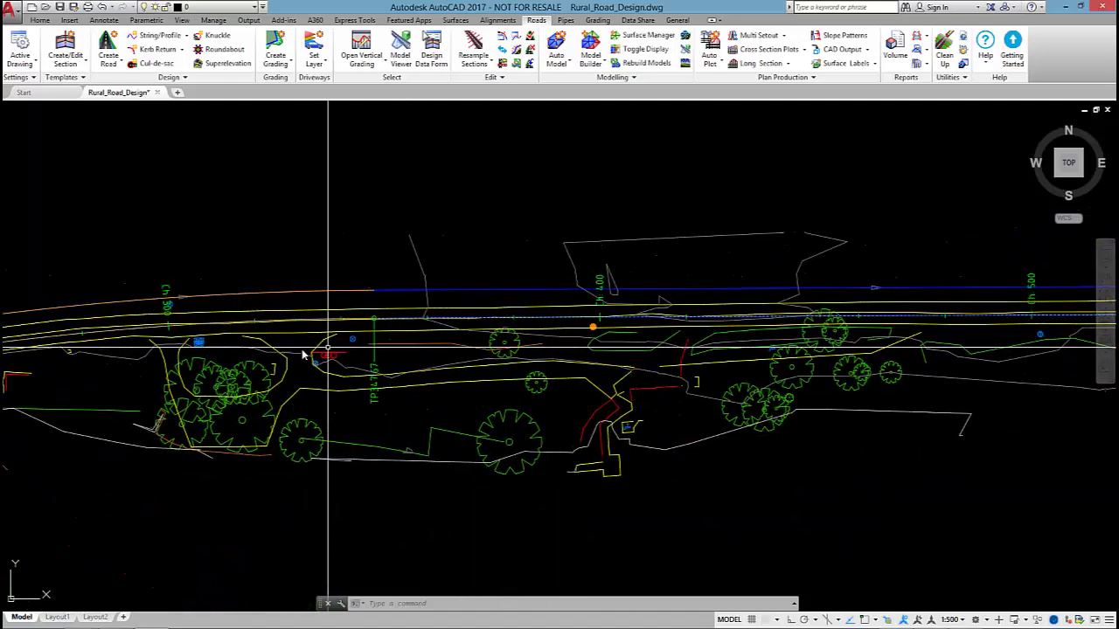
scroll(324, 341, "down", 3)
scroll(852, 345, "up", 3)
scroll(852, 345, "down", 3)
scroll(596, 280, "up", 4)
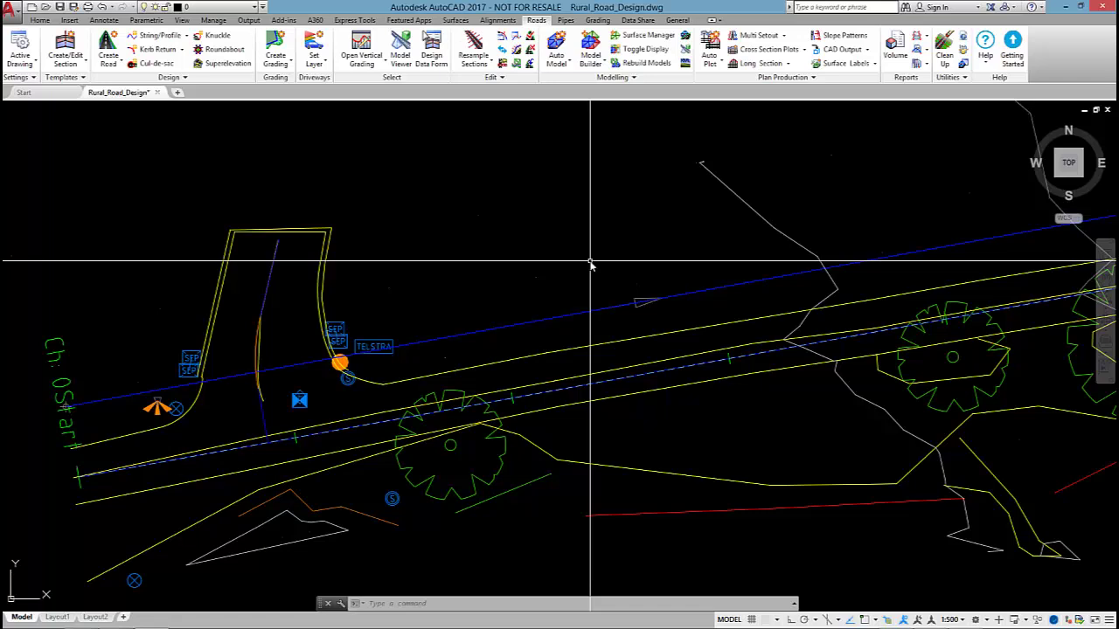
scroll(646, 276, "down", 5)
scroll(577, 300, "up", 3)
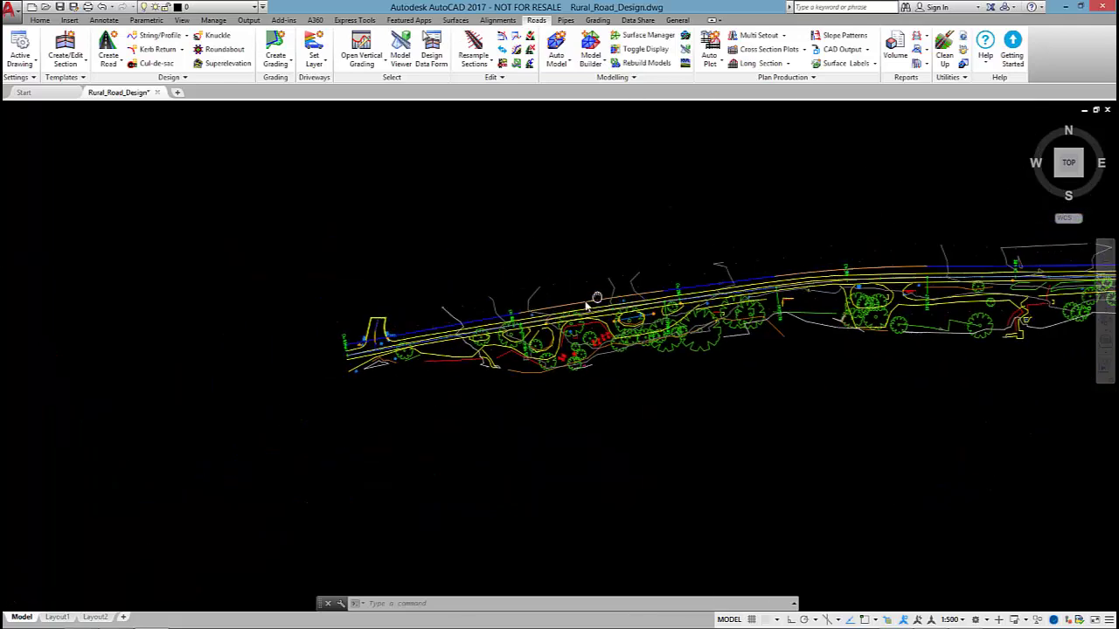
scroll(514, 299, "up", 3)
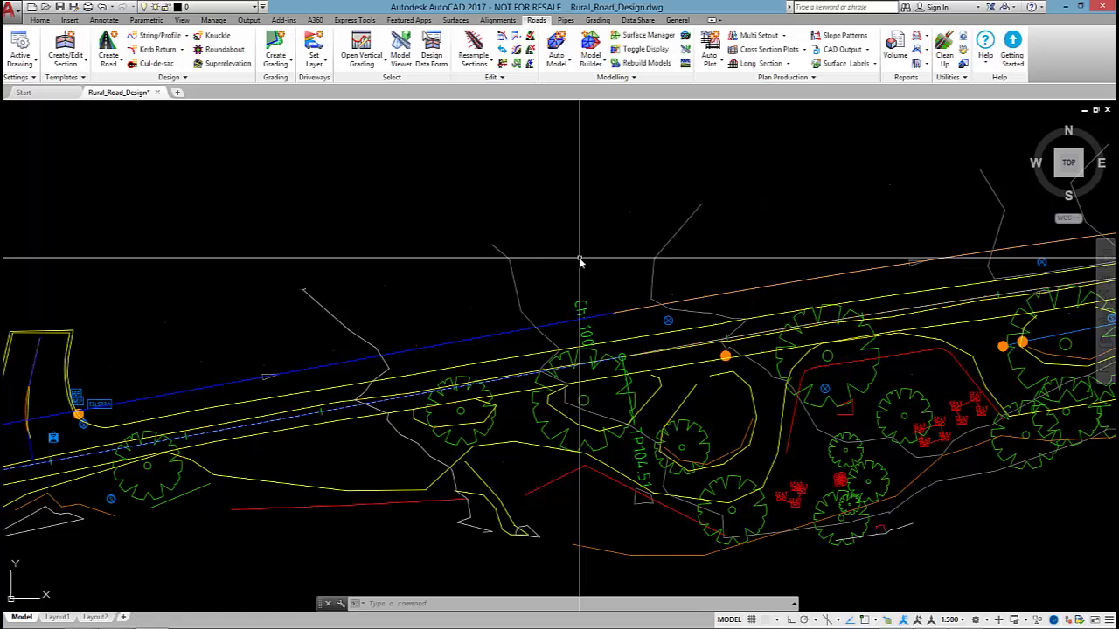
left_click(212, 70)
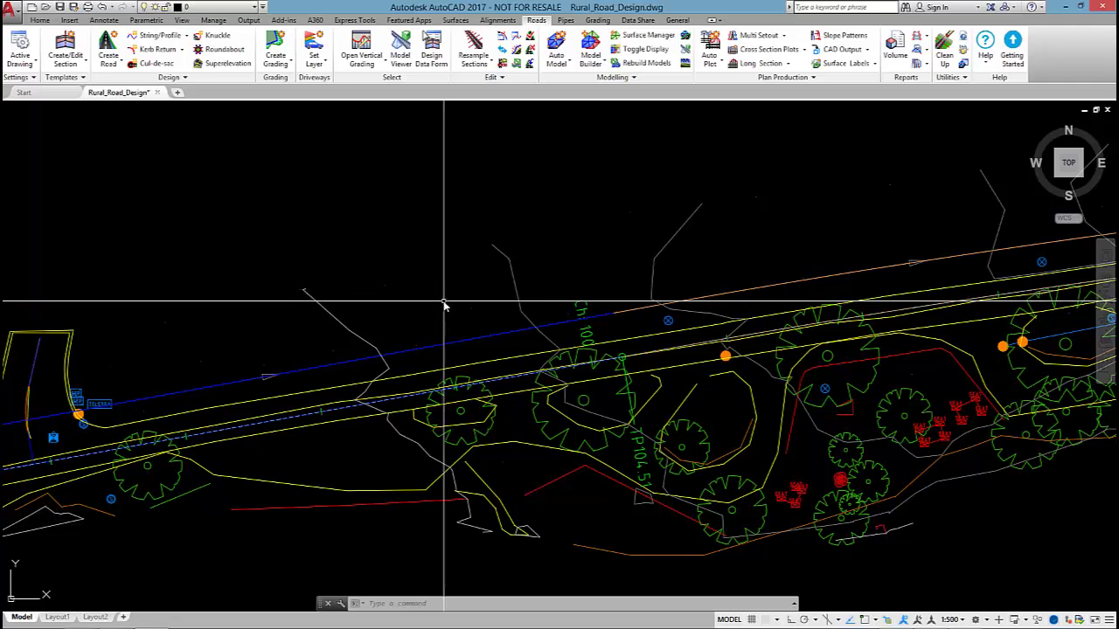
scroll(444, 302, "down", 5)
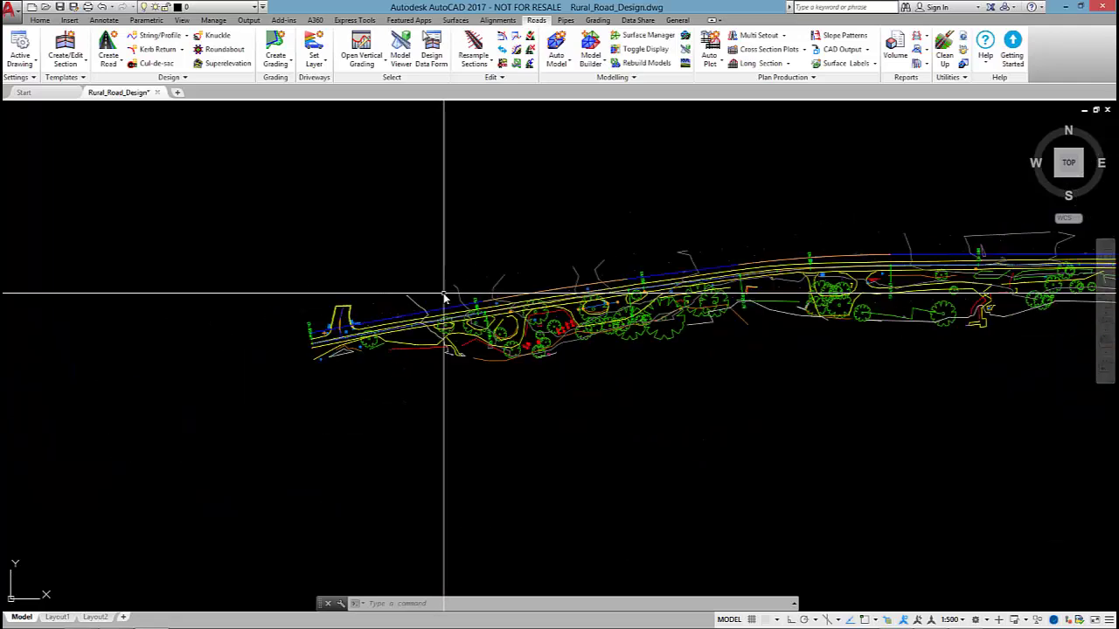
scroll(444, 297, "up", 4)
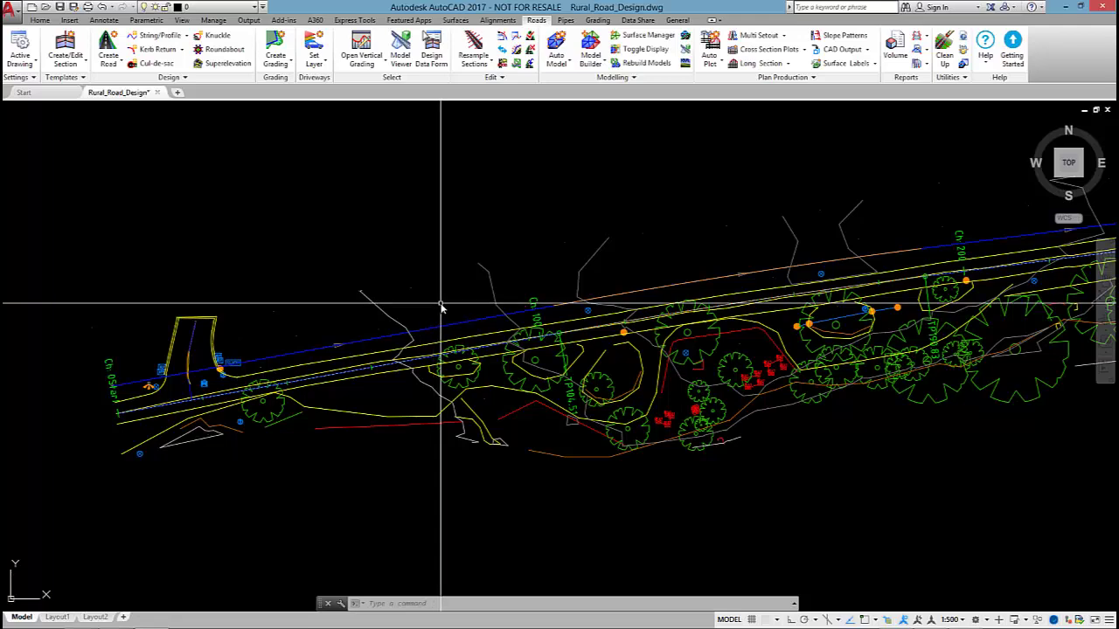
scroll(507, 317, "down", 1)
scroll(249, 286, "up", 1)
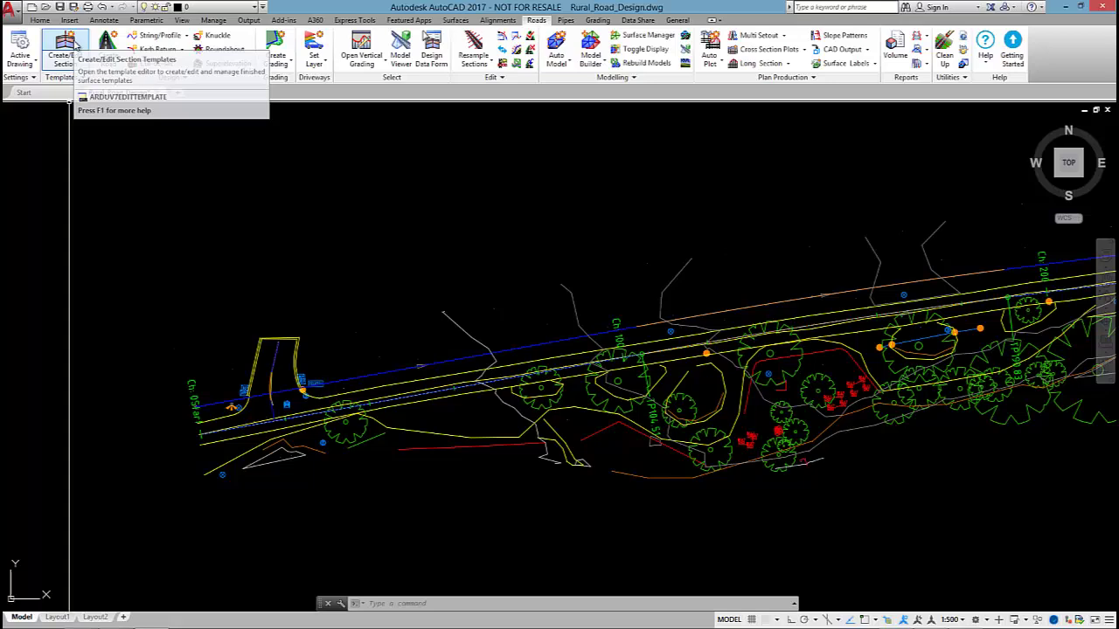
Step: In the section template editor, create a new local-library template named 'Rural'
left_click(75, 45)
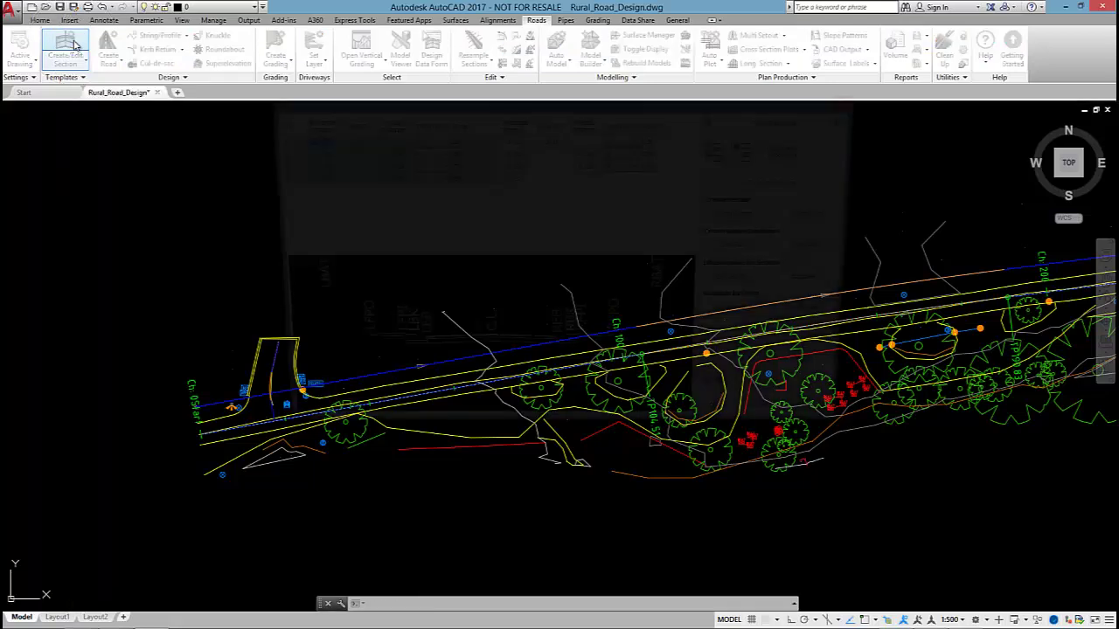
left_click_drag(653, 110, 676, 133)
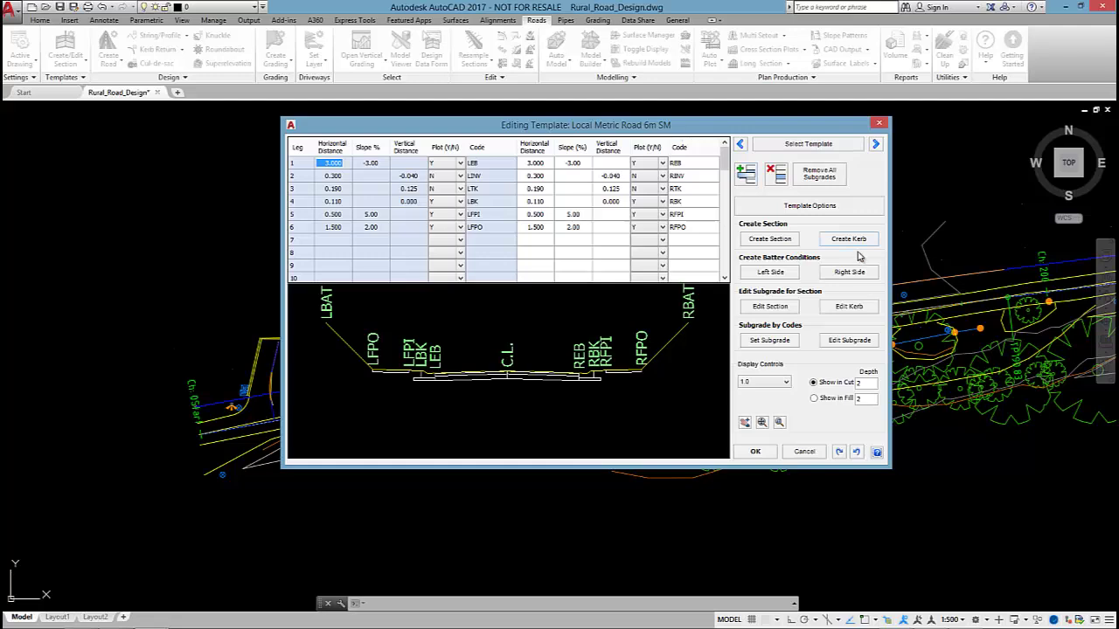
left_click(787, 207)
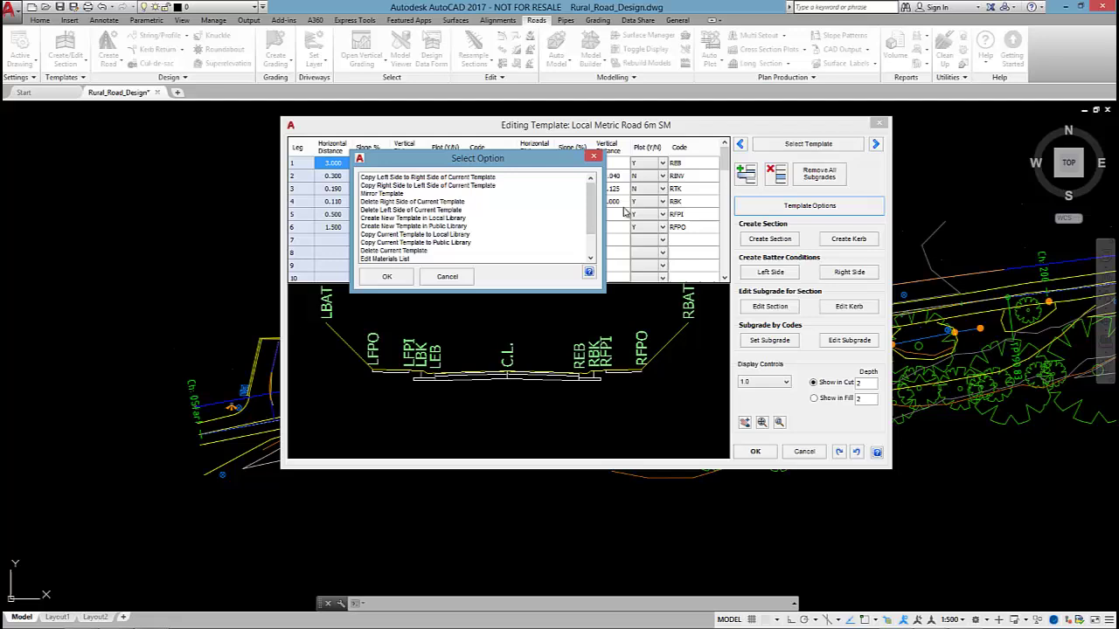
left_click(403, 219)
left_click(393, 276)
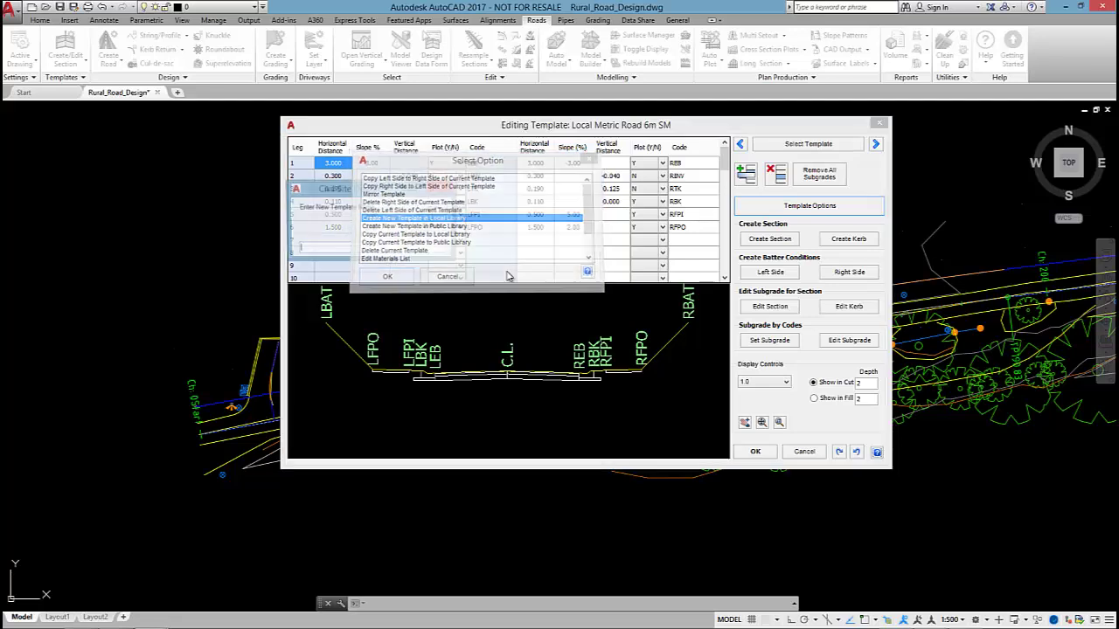
type("Rural")
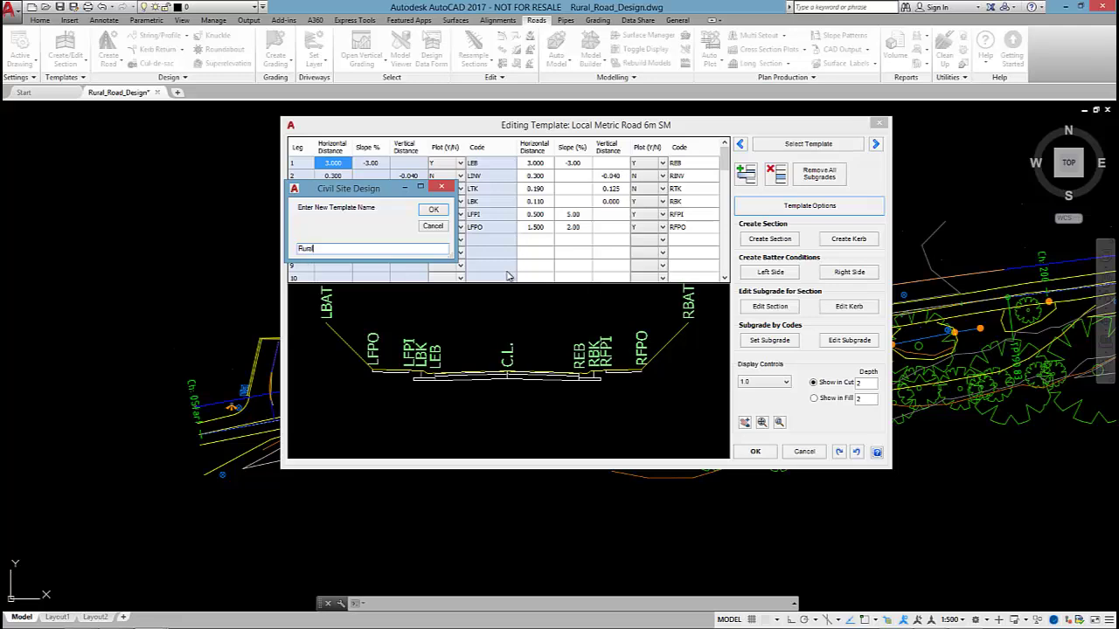
left_click(433, 211)
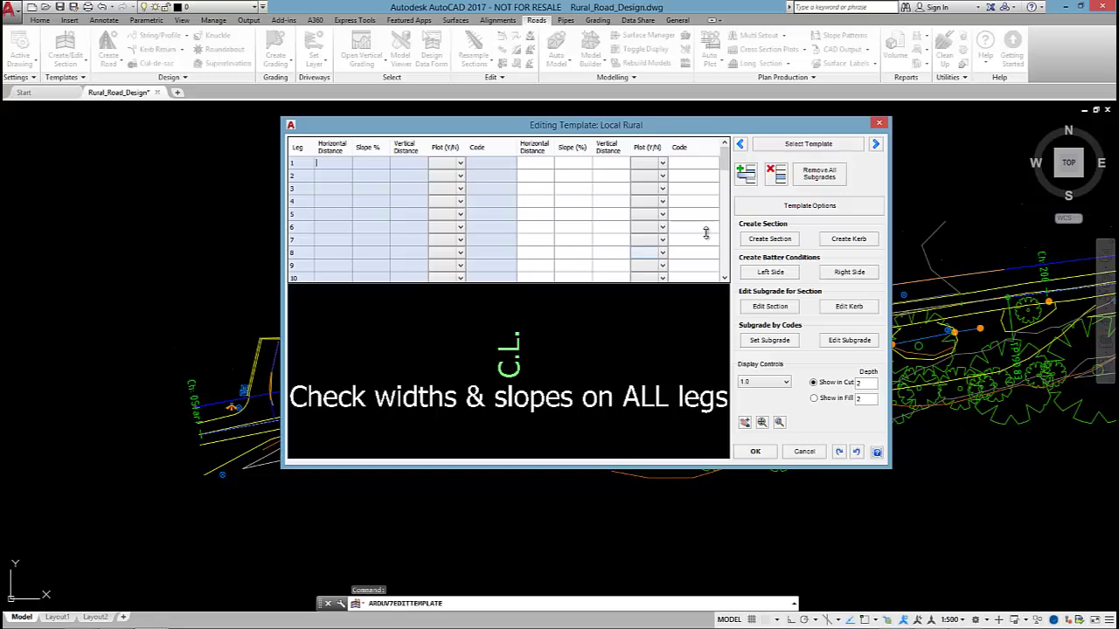
Step: Start a new EB section on both sides, 3 wide with a -3% cross slope
left_click(774, 244)
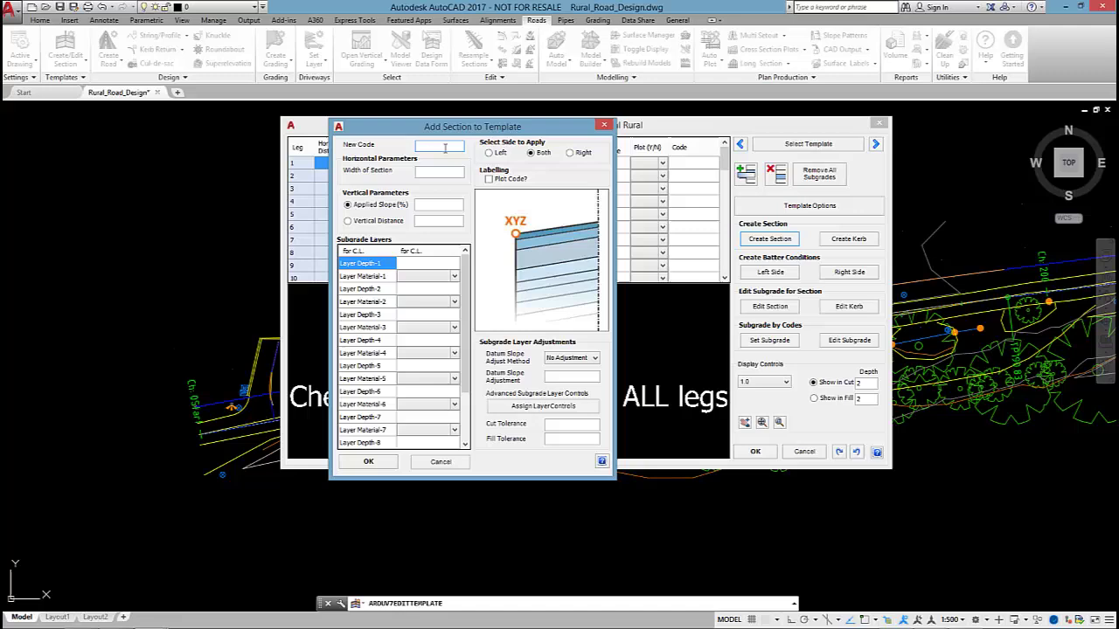
type("EB")
left_click(540, 157)
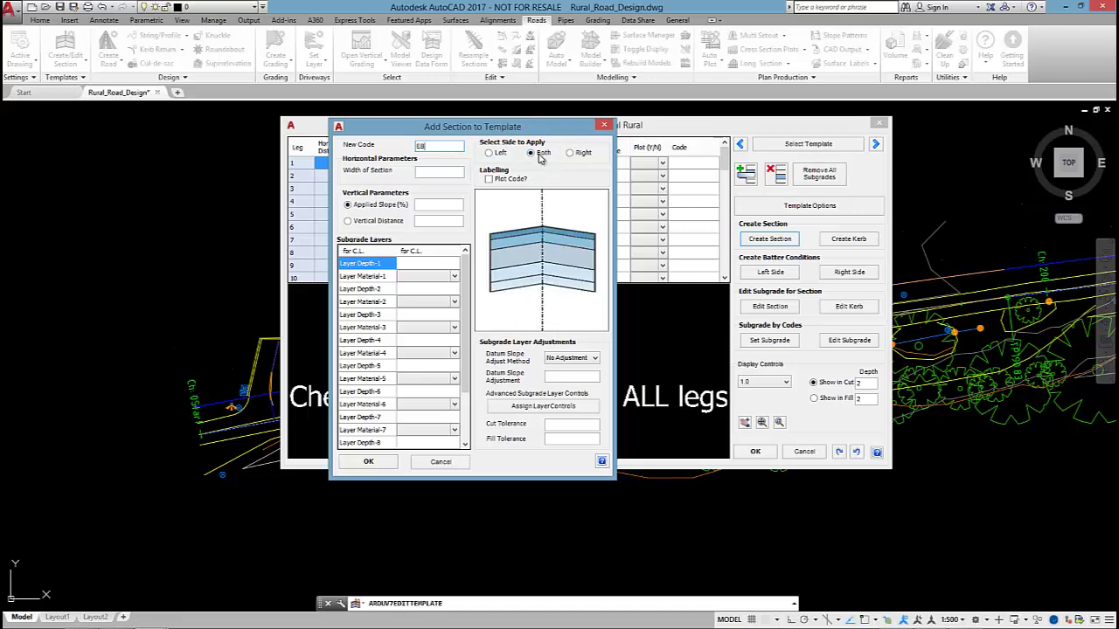
left_click(541, 156)
left_click(540, 156)
left_click(444, 172)
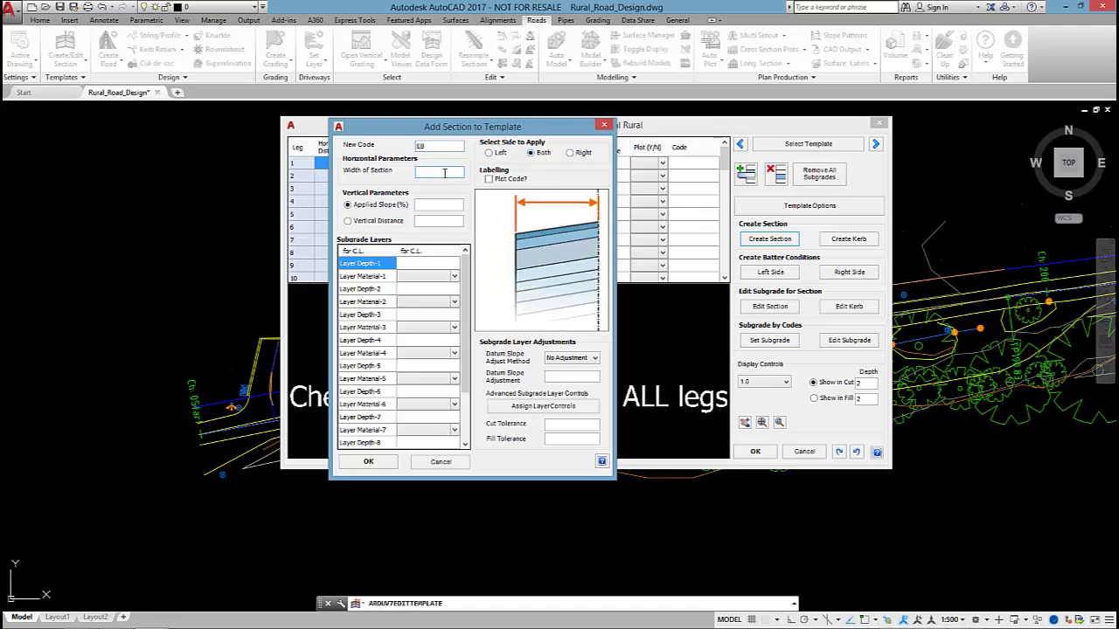
type("3")
left_click(435, 208)
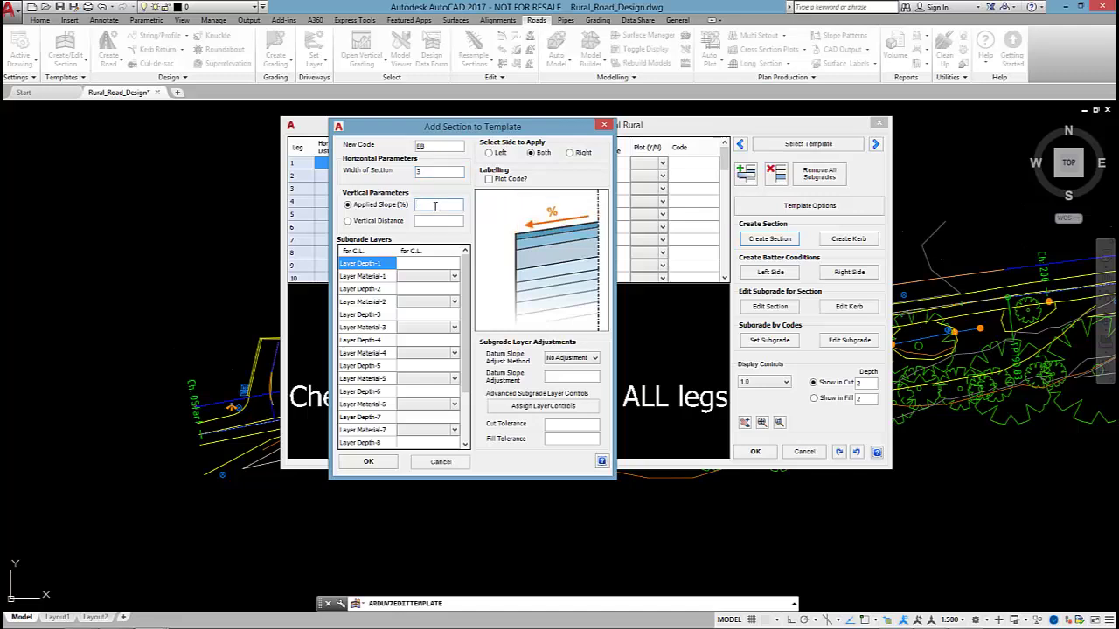
type("-3")
Step: Give EB layers .03 Asphalt, .1 FCR Class 2, .2 FCR Class 3, plot its code, and add it
left_click(427, 263)
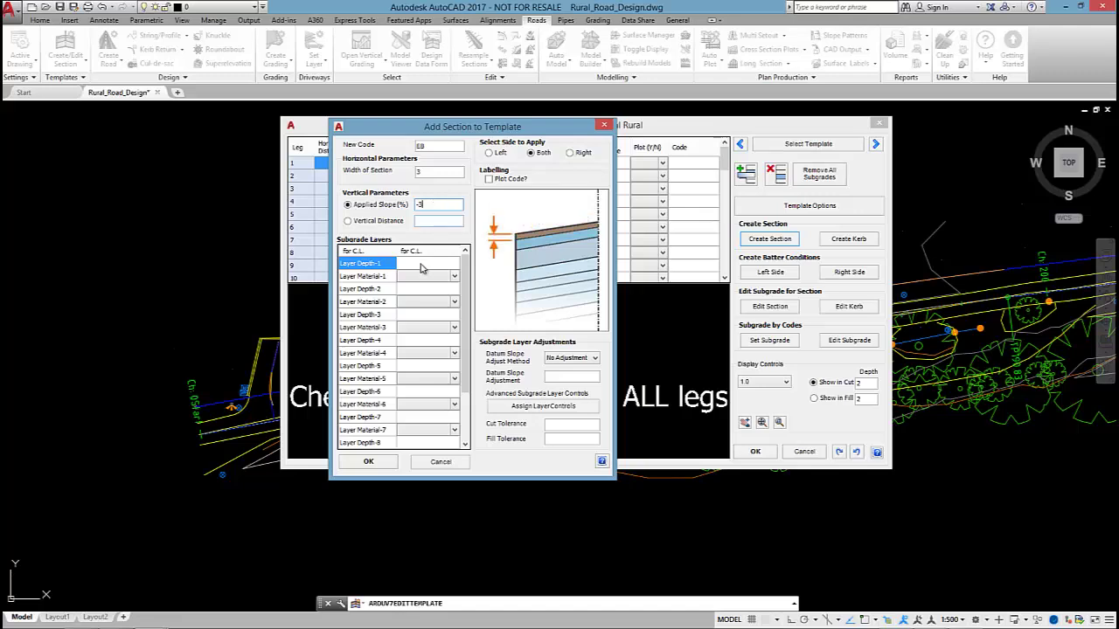
type(".03")
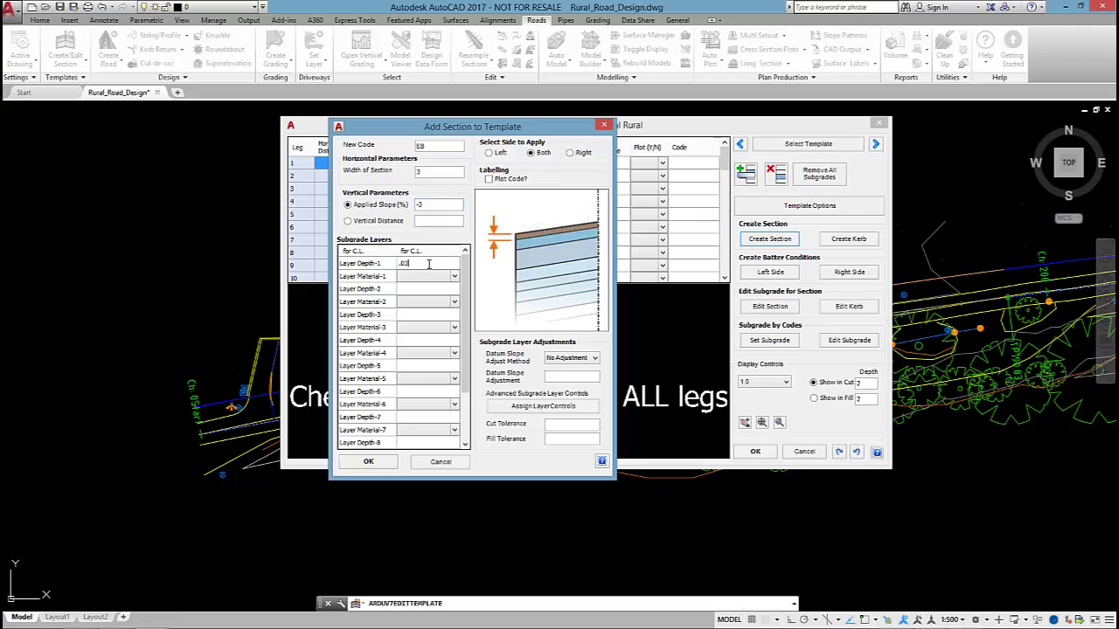
left_click(454, 277)
left_click(418, 288)
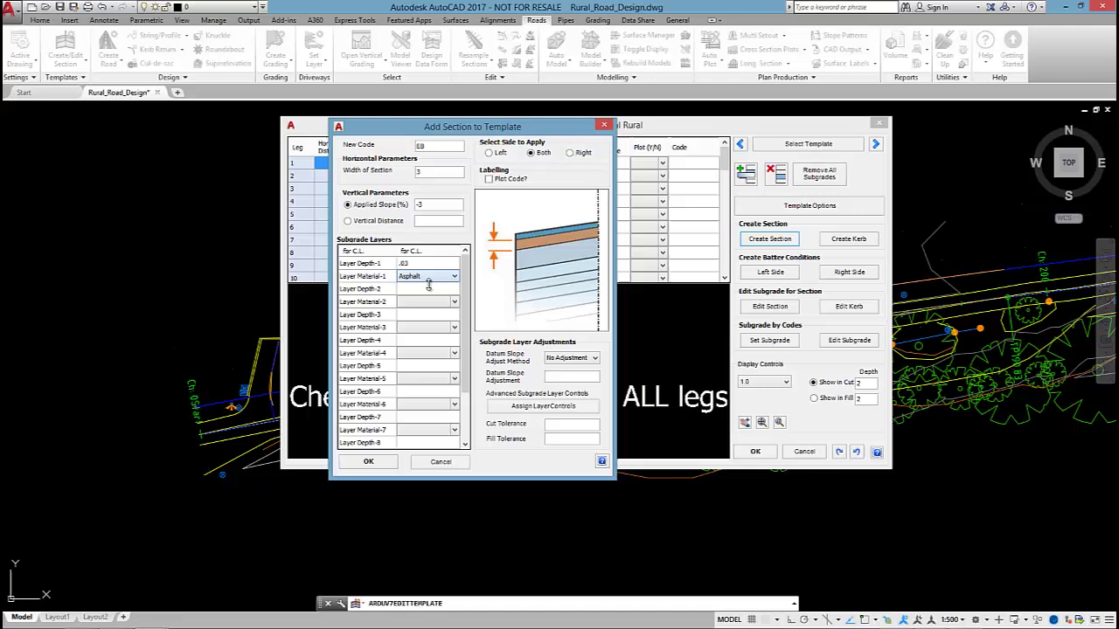
left_click(428, 289)
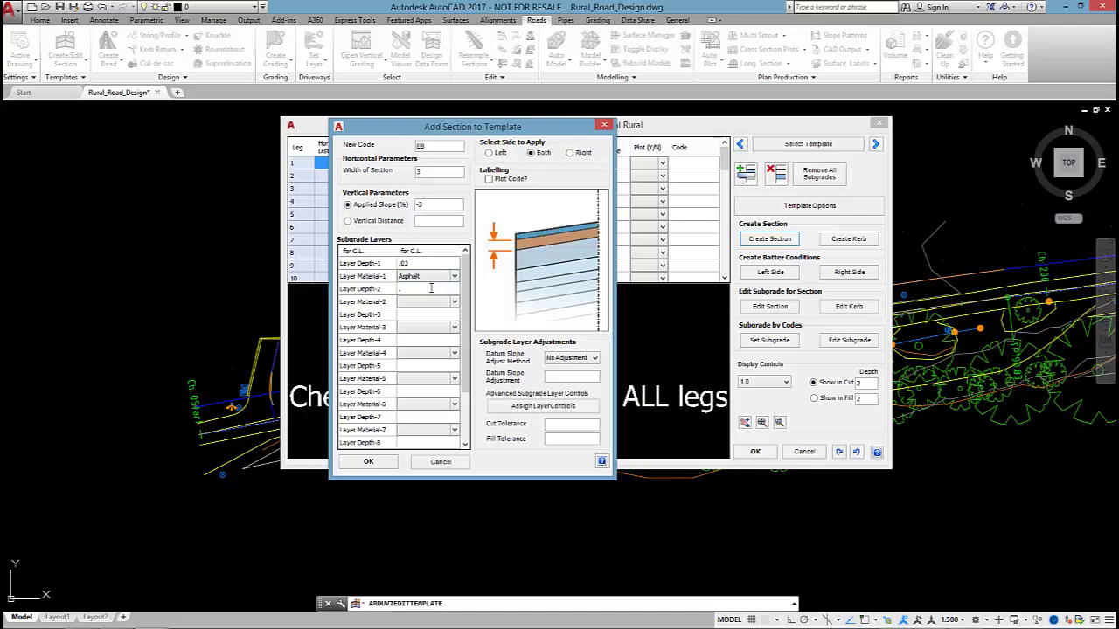
type(".1")
left_click(454, 301)
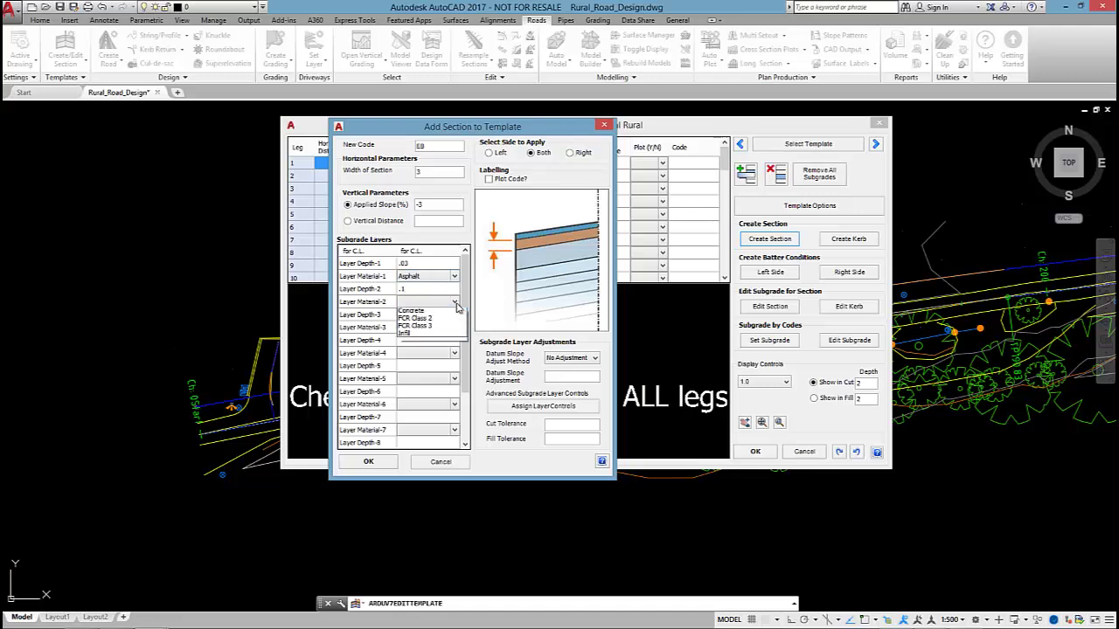
left_click(414, 312)
left_click(416, 316)
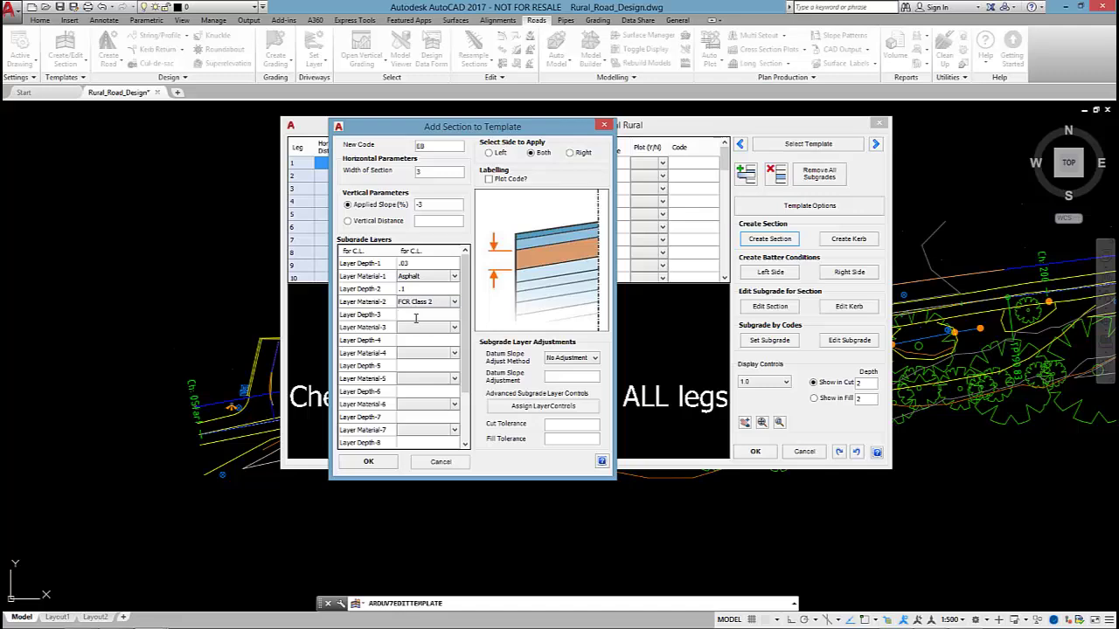
type(".2")
left_click(441, 327)
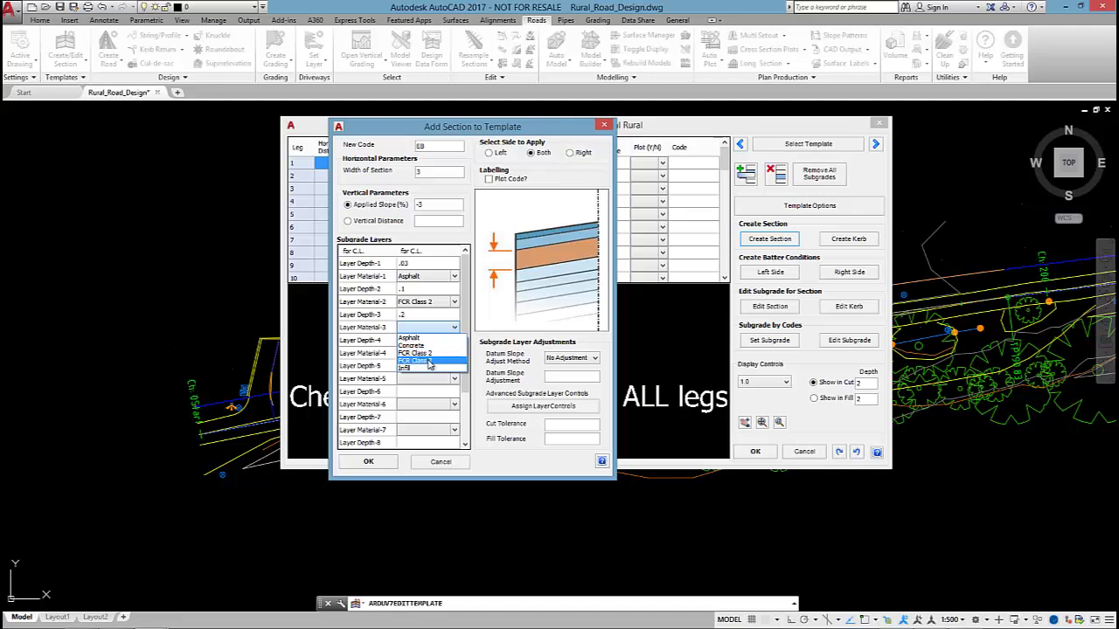
left_click(428, 359)
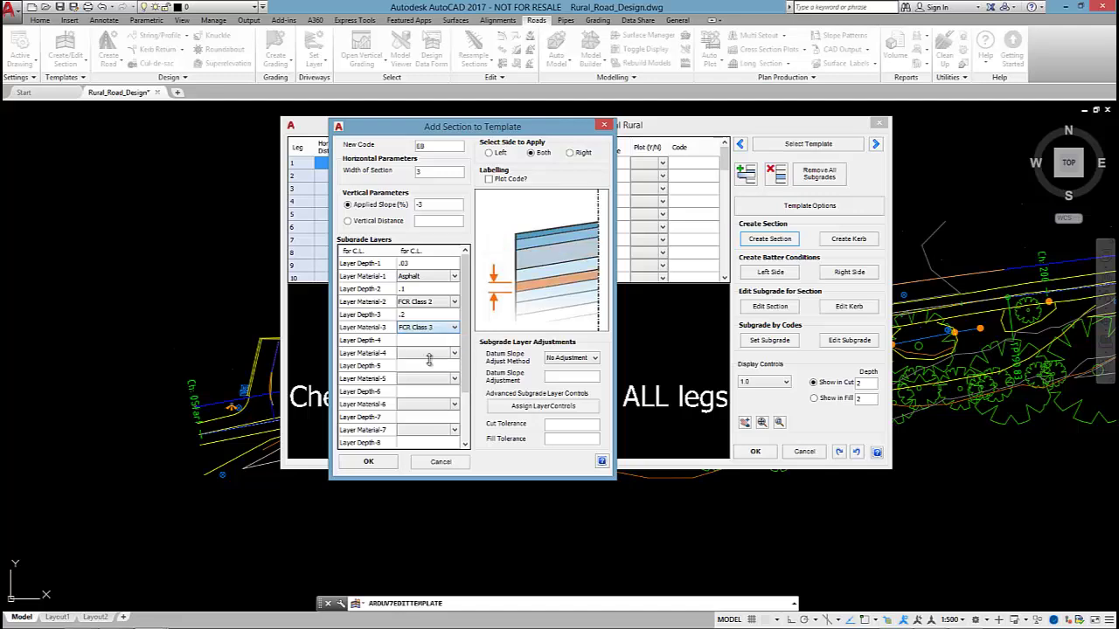
left_click(510, 180)
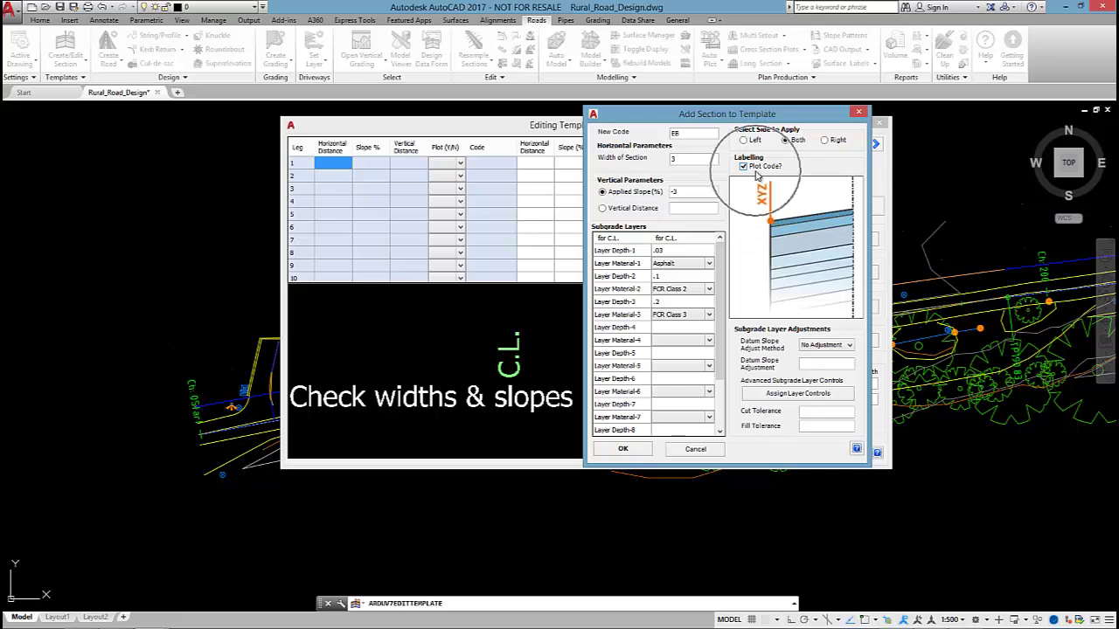
left_click(622, 449)
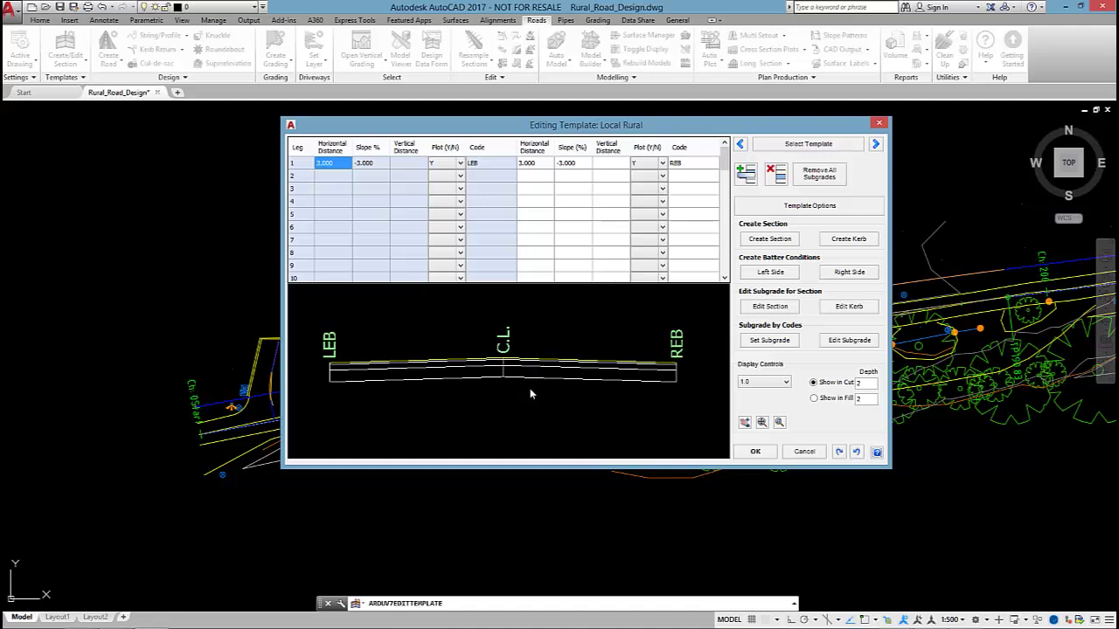
Step: Begin a new SH shoulder section with plotted code, width 1 and -5% slope
scroll(530, 389, "down", 1)
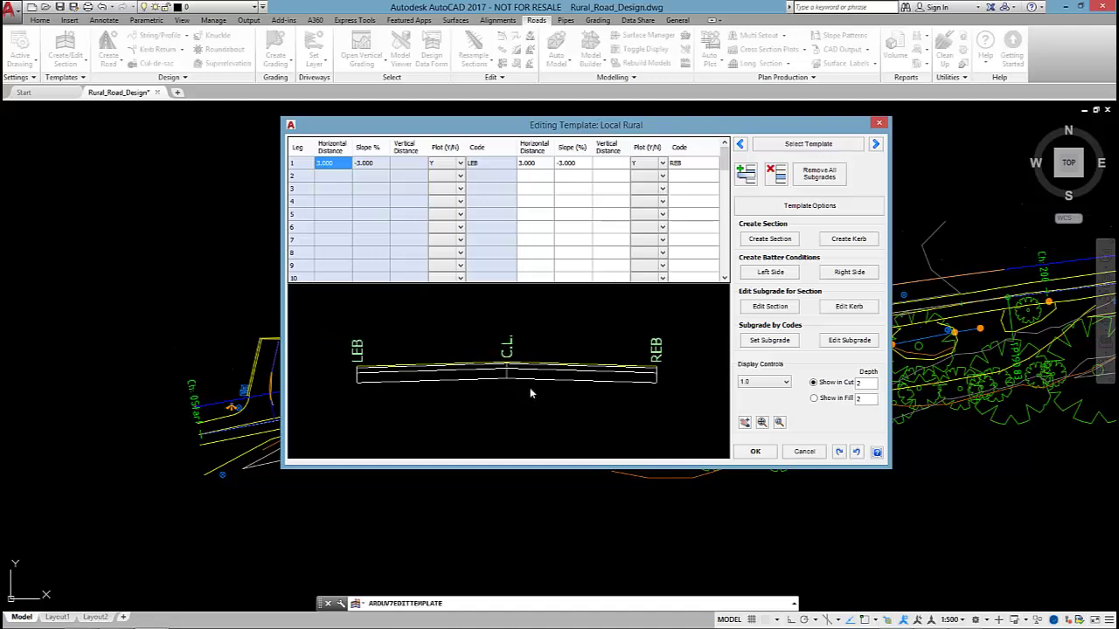
left_click(787, 241)
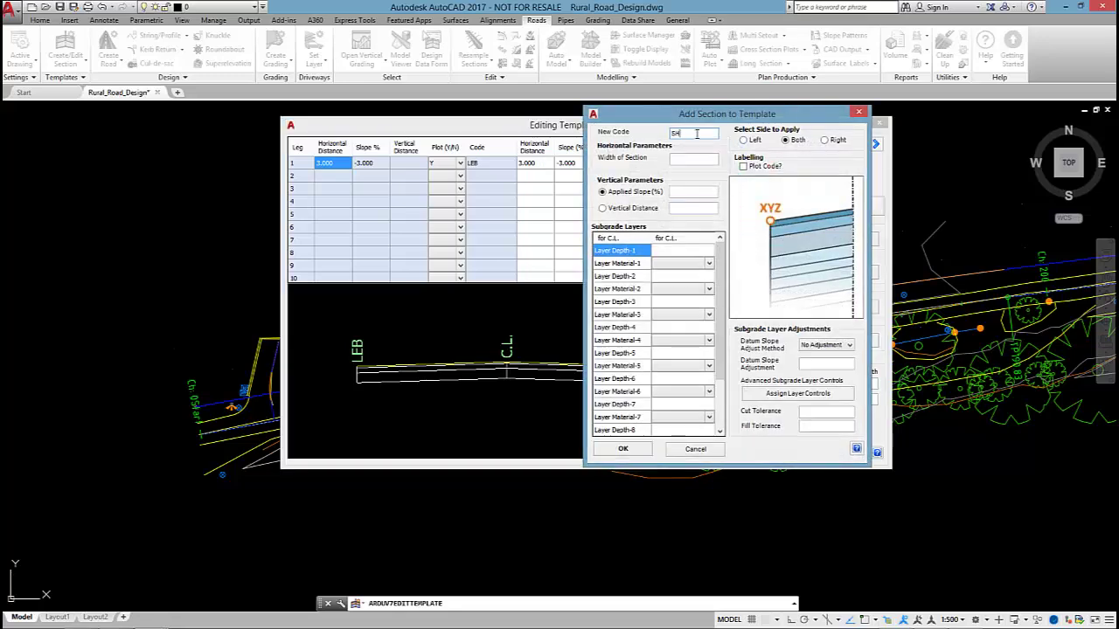
left_click(743, 166)
left_click(707, 157)
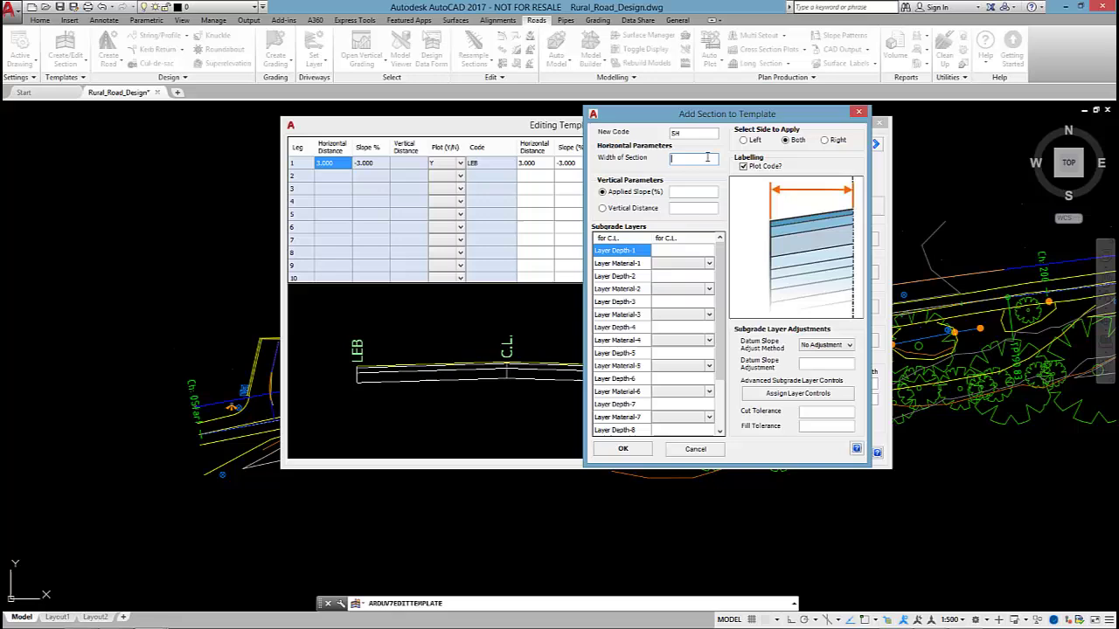
type("1")
left_click(689, 191)
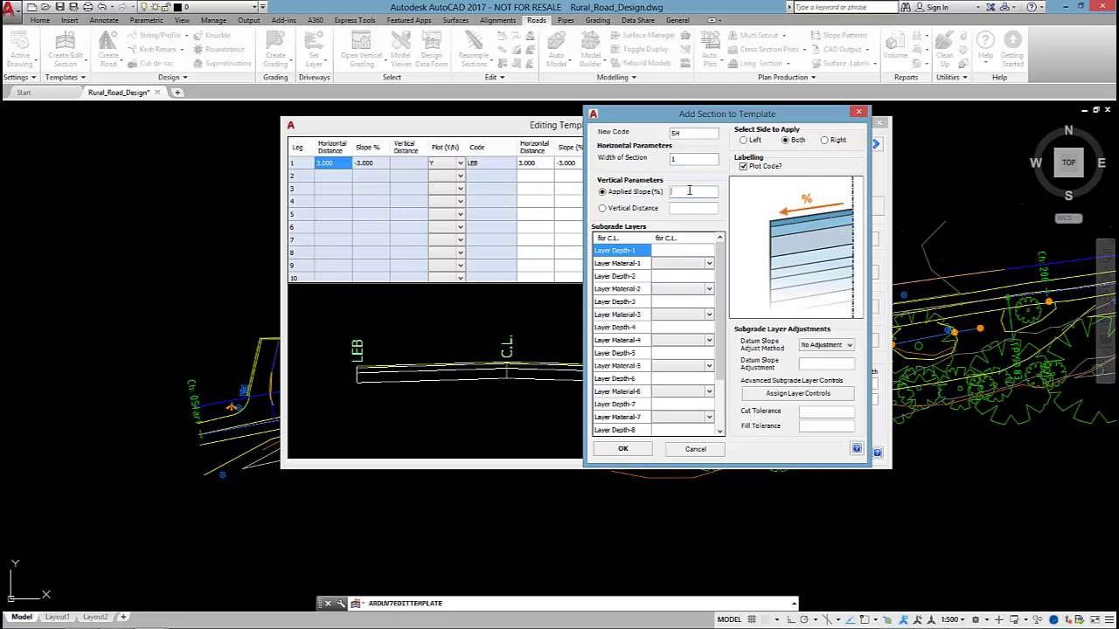
type("-5")
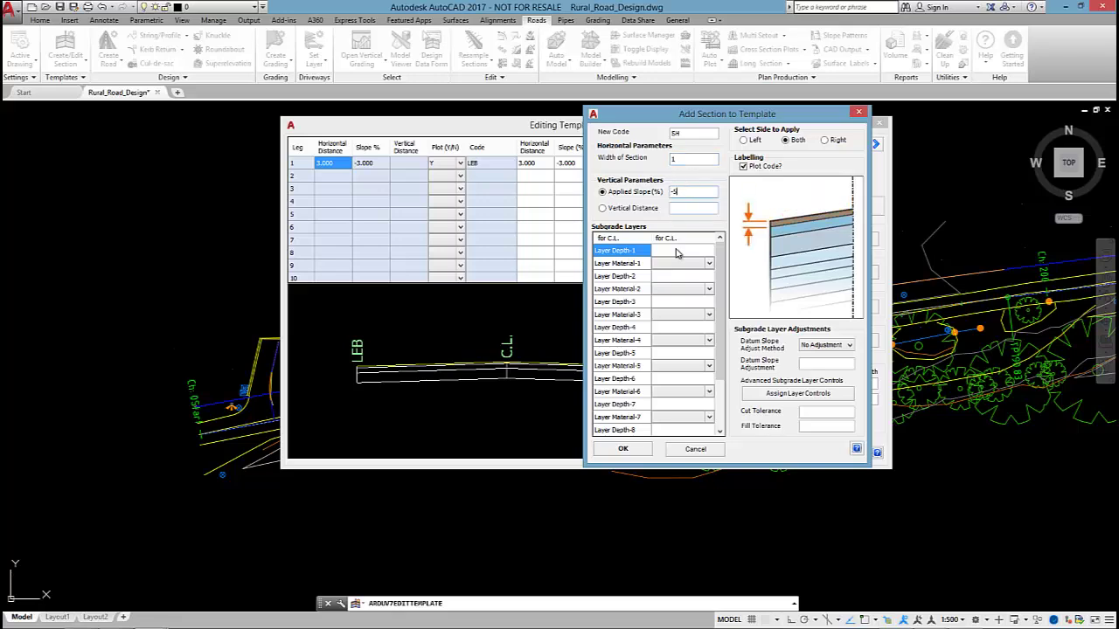
Step: Give the shoulder layers .03 Asphalt, .1 FCR Class 2, .2 FCR Class 3, and add it to both sides
left_click(678, 250)
type(".03")
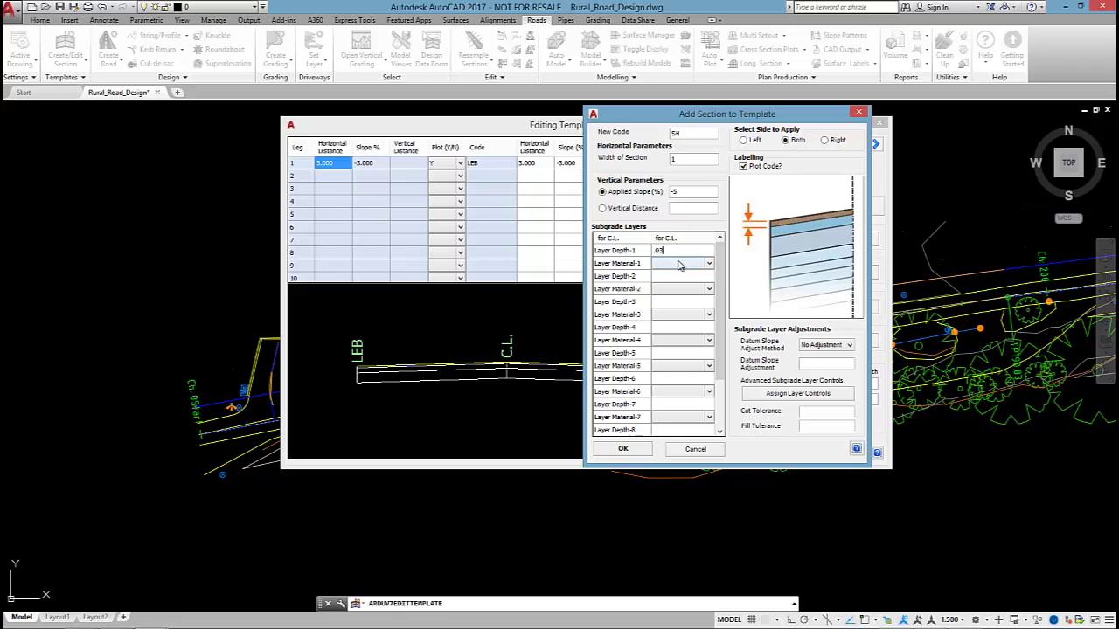
left_click(708, 263)
left_click(693, 273)
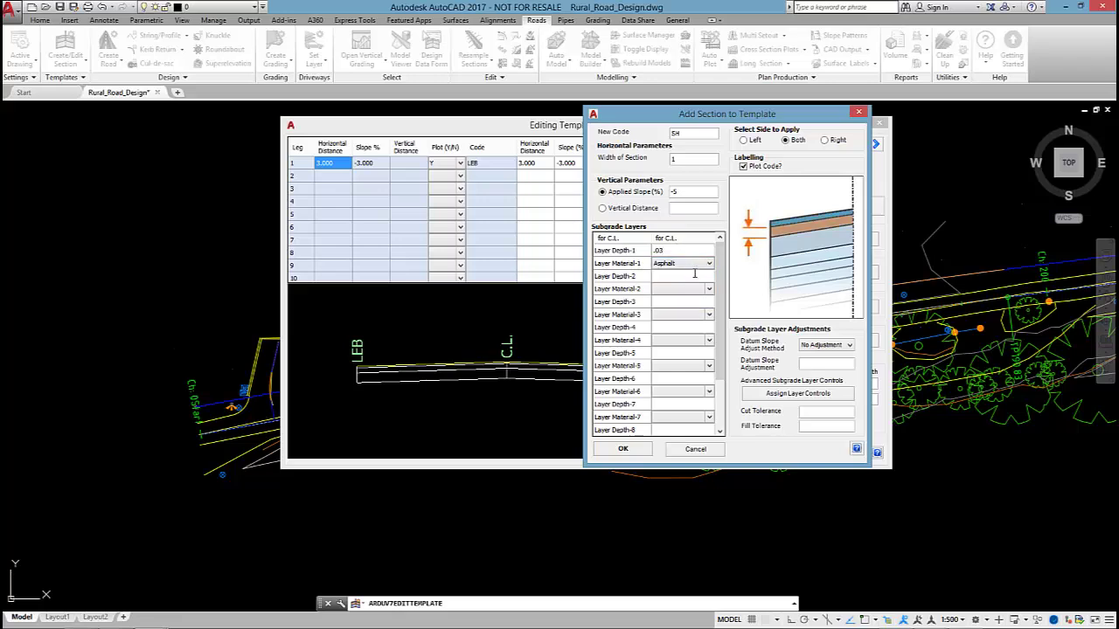
left_click(694, 276)
type(".1")
left_click(708, 288)
left_click(688, 316)
left_click(691, 302)
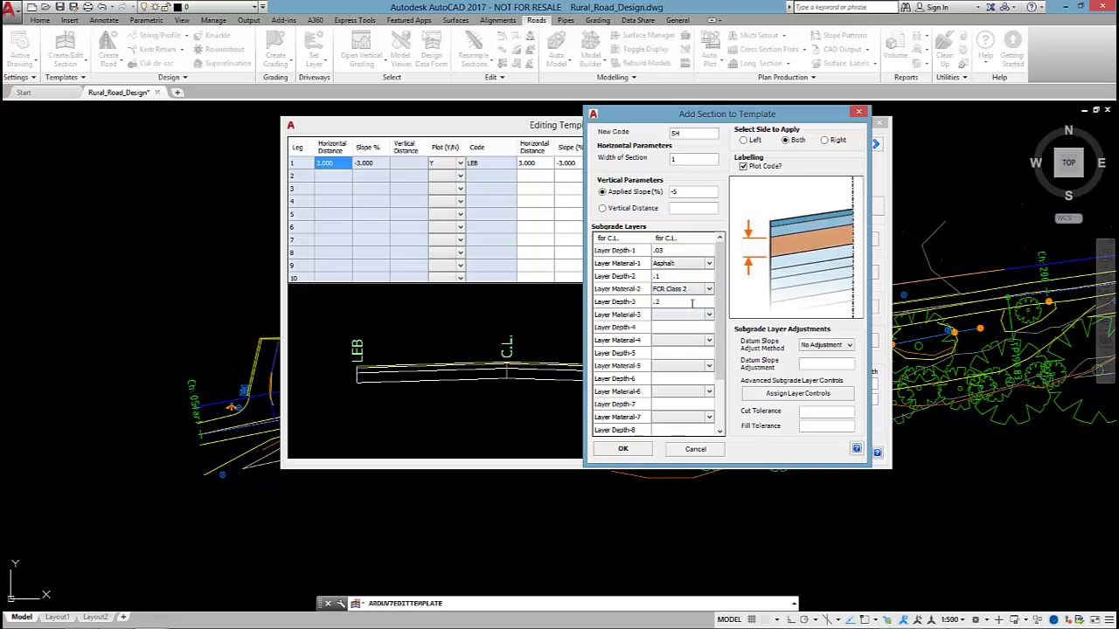
left_click(708, 315)
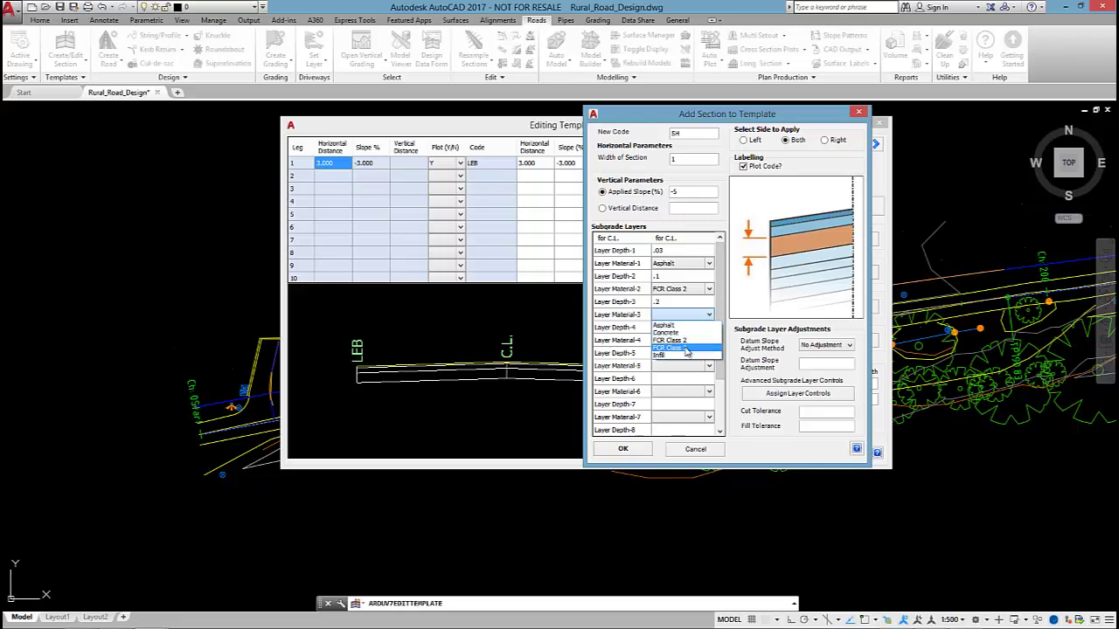
left_click(687, 349)
left_click(622, 450)
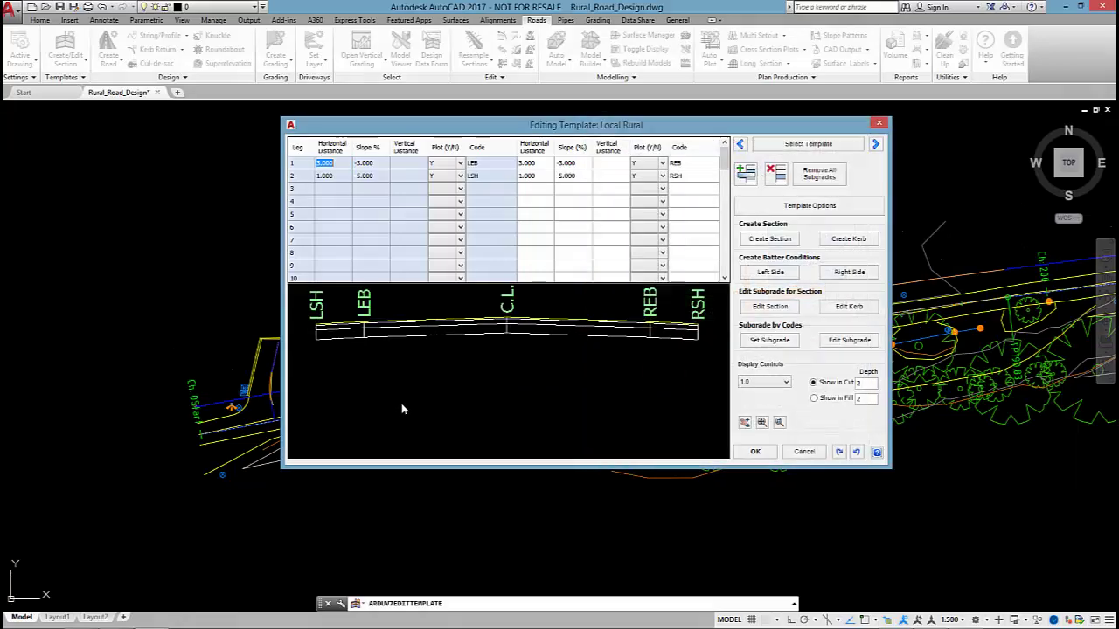
scroll(420, 393, "down", 2)
scroll(512, 379, "up", 2)
scroll(511, 384, "down", 1)
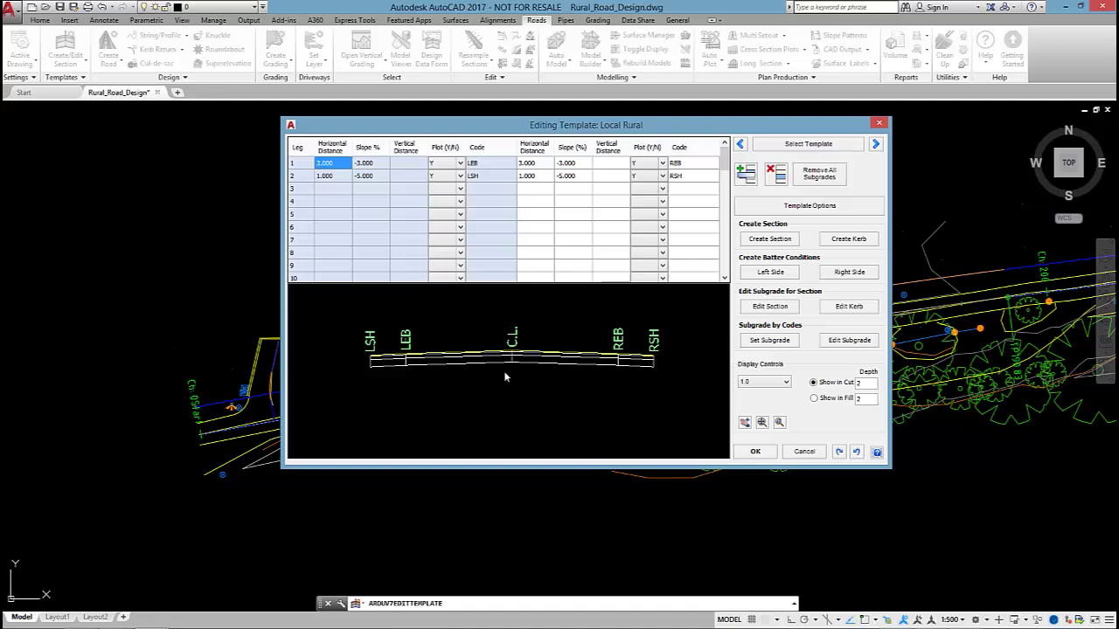
Step: Add left row 3 leg LTD1: horizontal 2, vertical -0.5, plotted
scroll(375, 365, "up", 2)
middle_click_drag(367, 367, 507, 375)
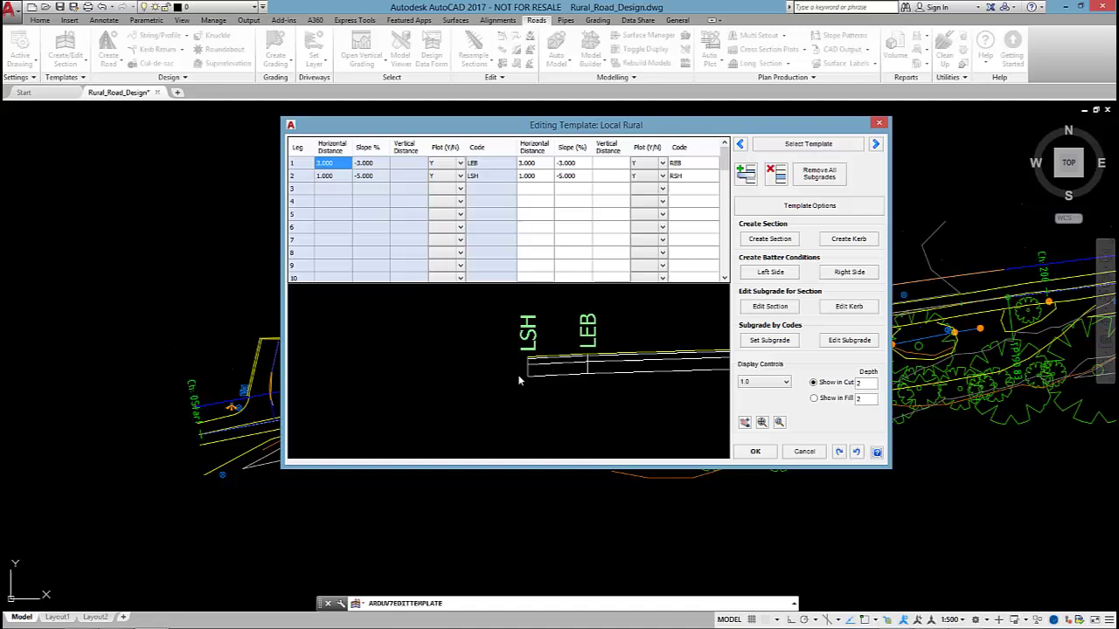
left_click(341, 188)
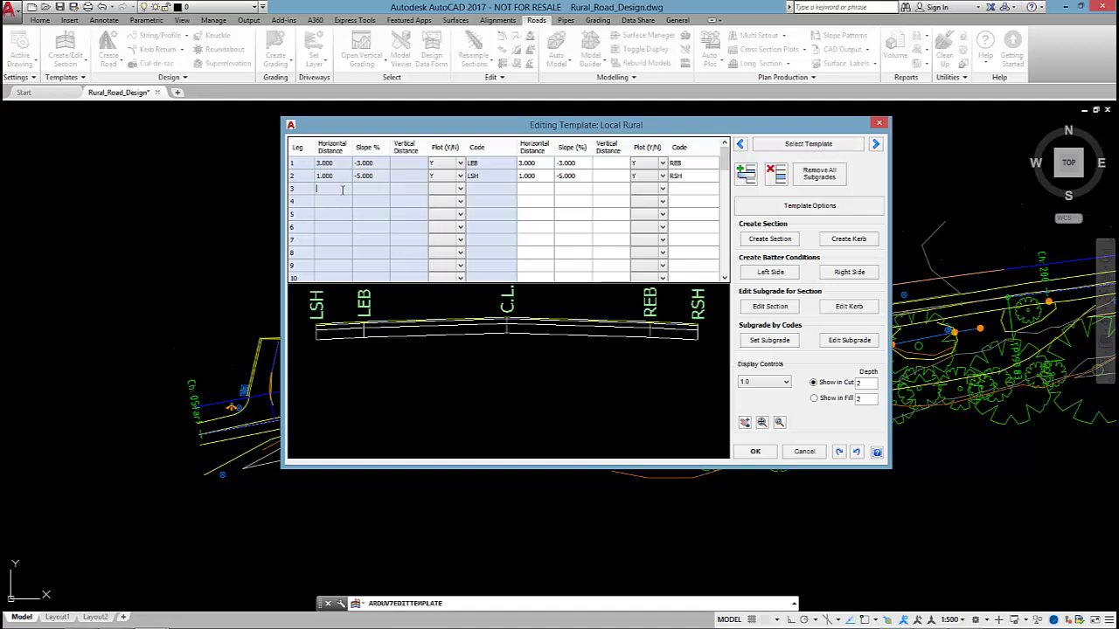
type("2")
left_click(407, 190)
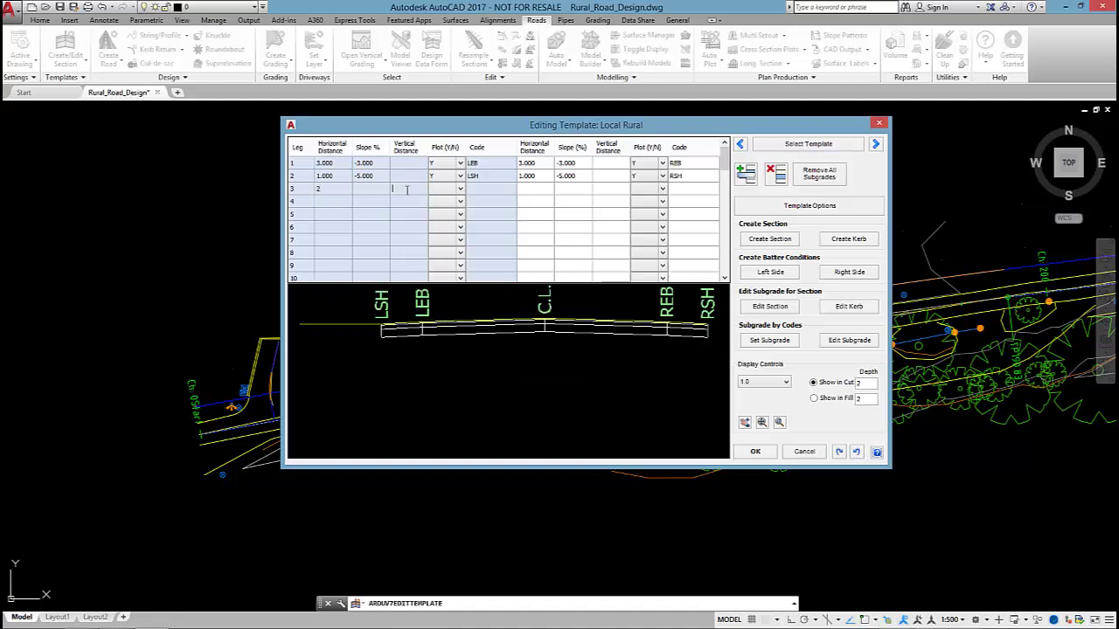
type("-.5")
left_click(450, 189)
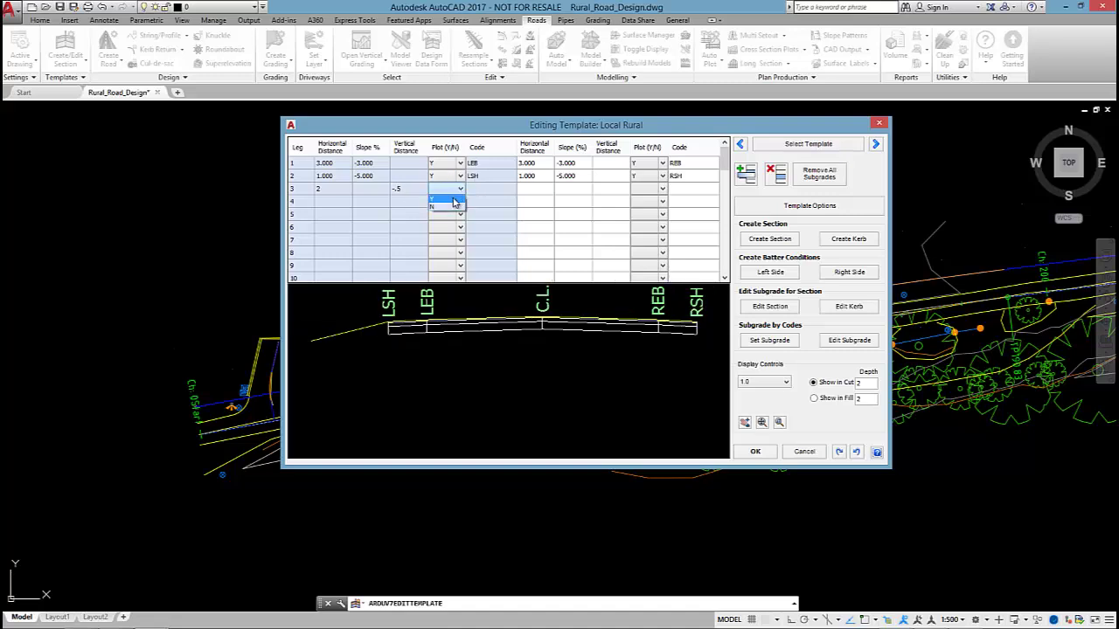
left_click(452, 200)
left_click(481, 188)
type("LT")
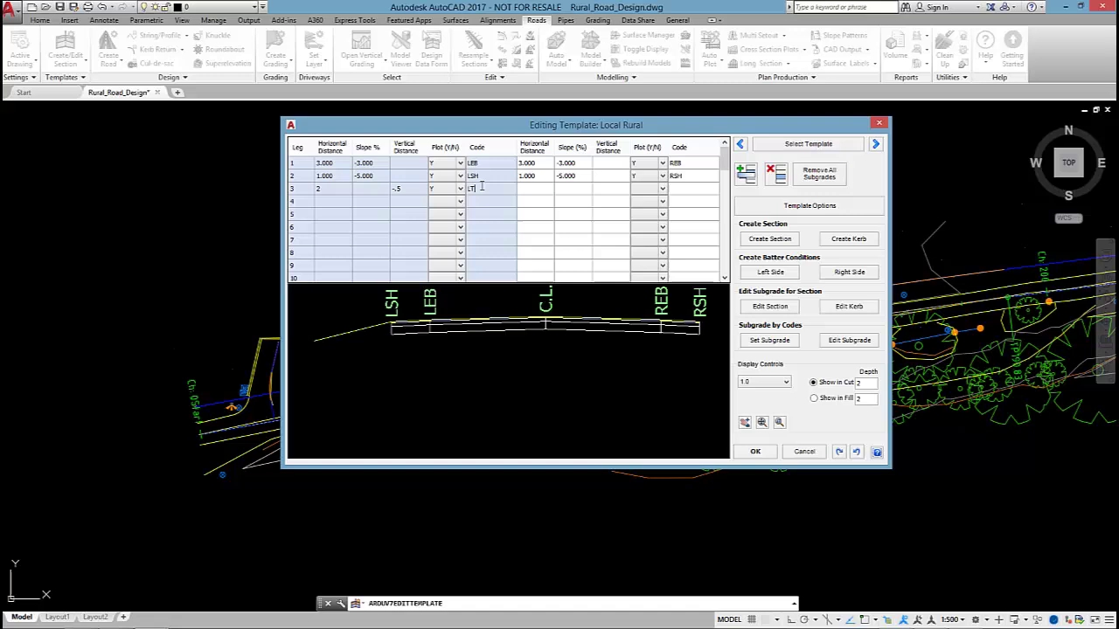
type("D1")
Step: Add left row 4 leg LTD2: horizontal 0.5, vertical 0, plotted
left_click(348, 202)
type(".5")
left_click(404, 202)
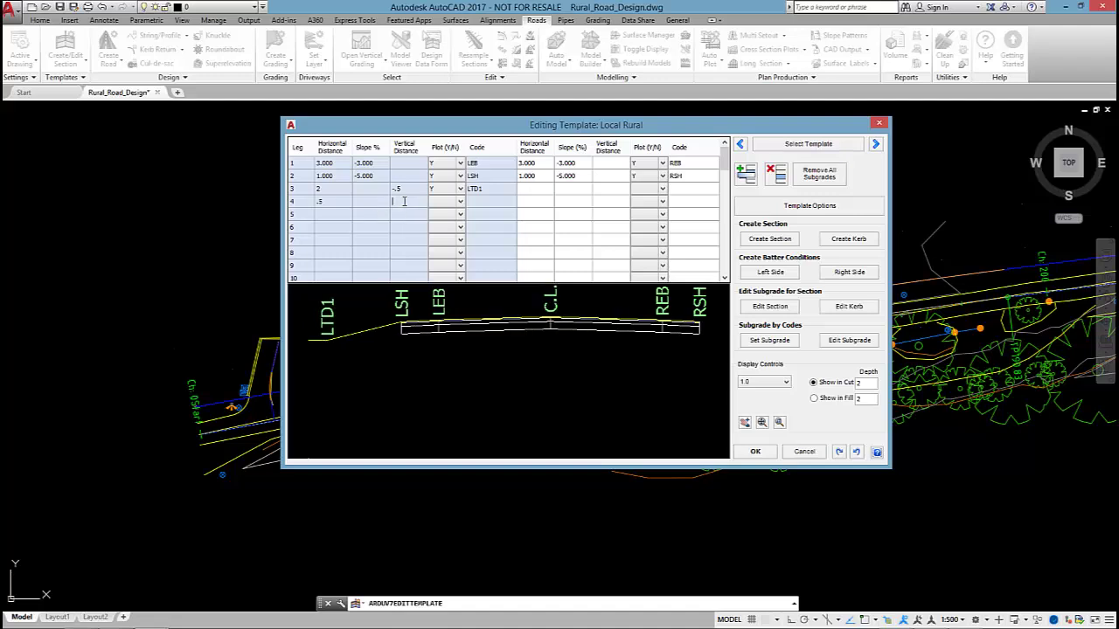
type("0")
left_click(460, 202)
left_click(442, 214)
left_click(480, 202)
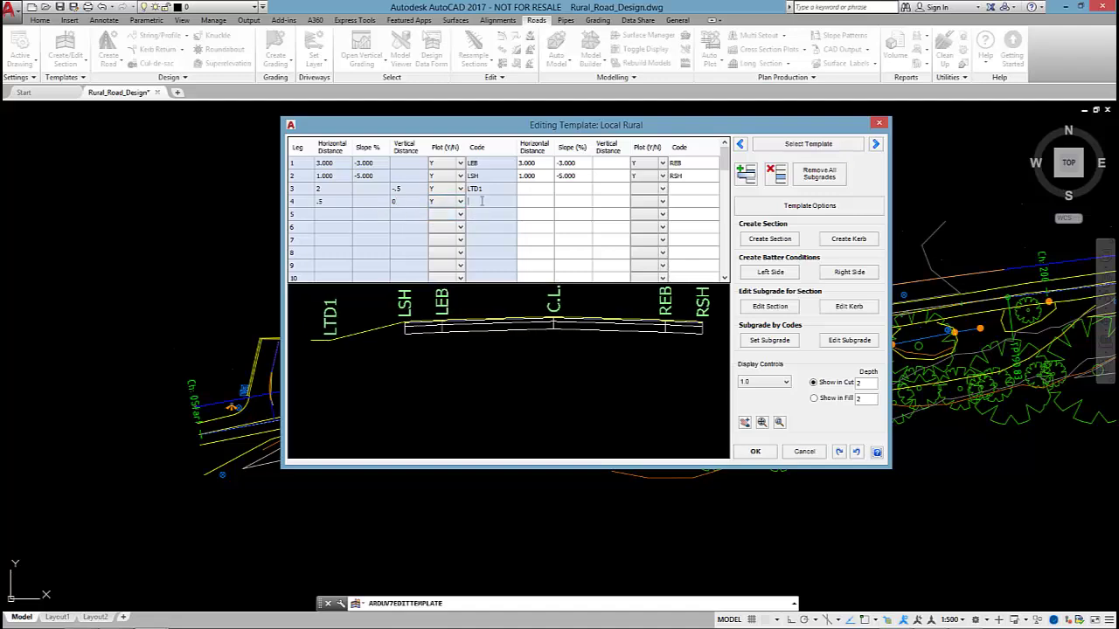
type("LTD2")
key("Return")
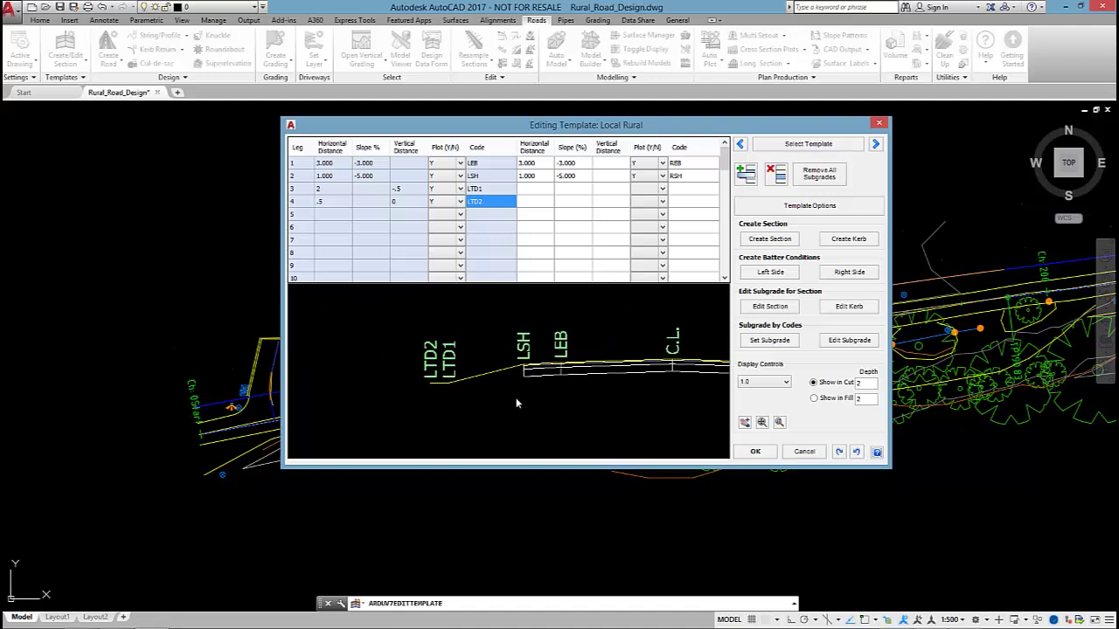
scroll(515, 370, "up", 2)
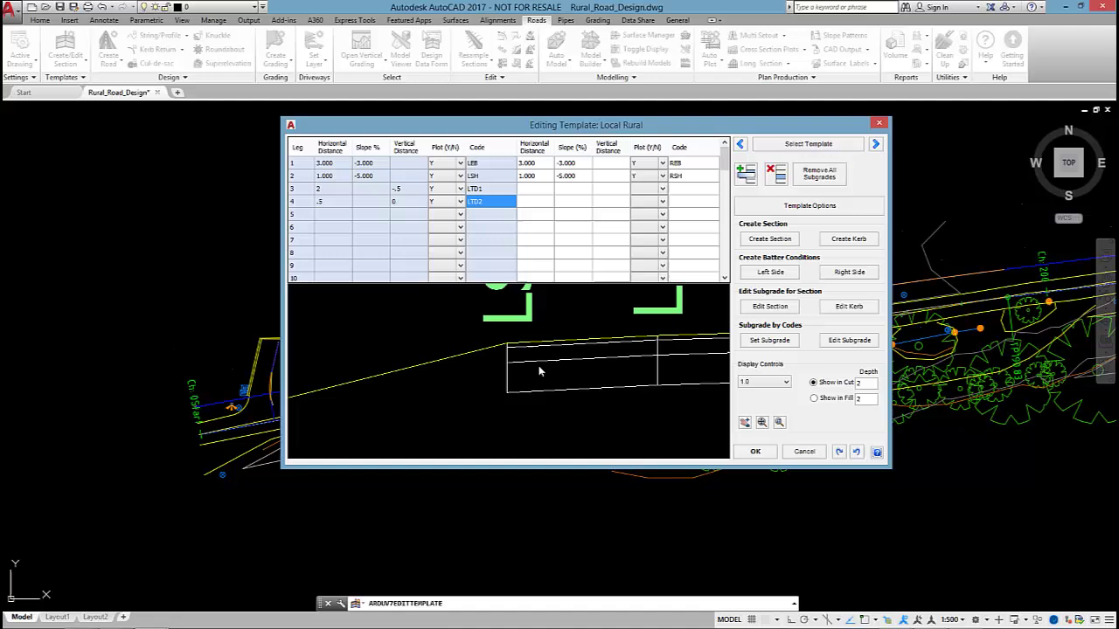
scroll(584, 364, "down", 2)
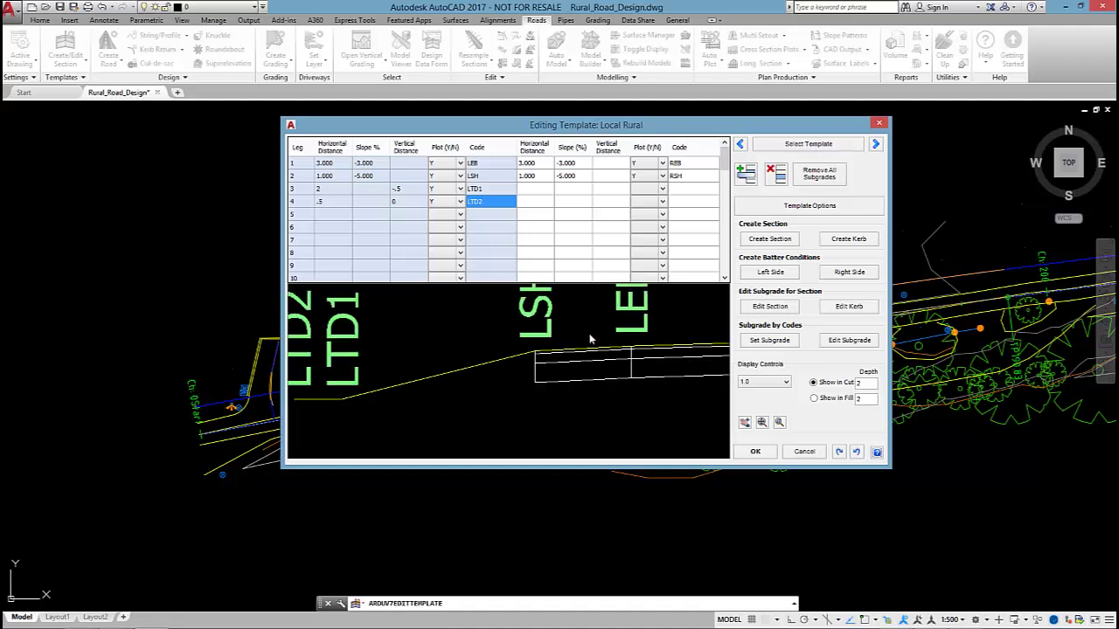
middle_click_drag(548, 414, 596, 396)
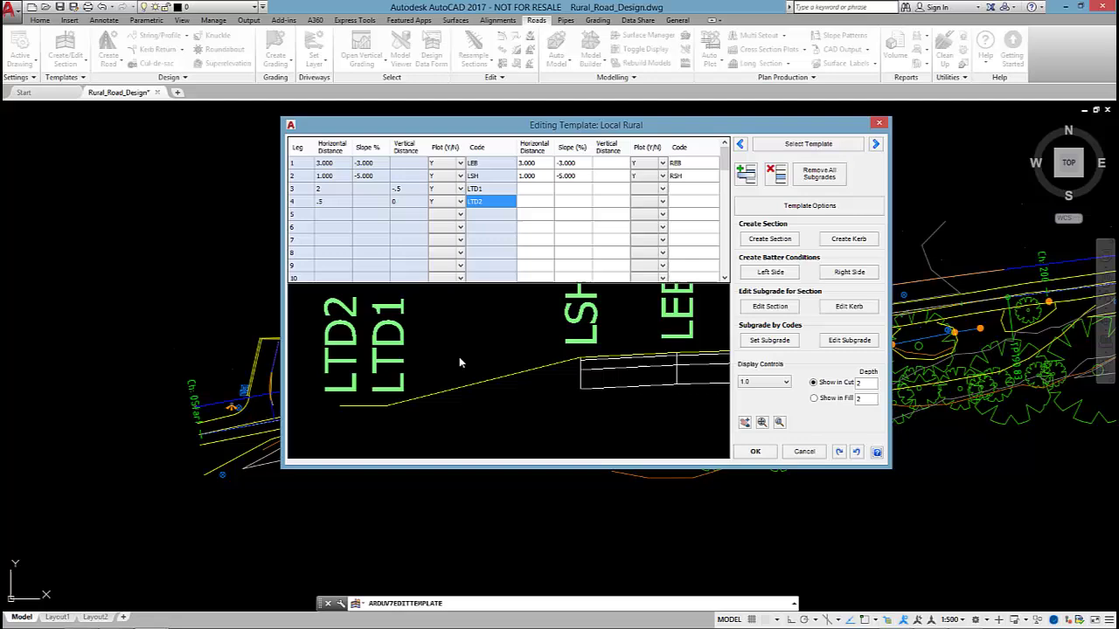
scroll(468, 358, "down", 1)
scroll(468, 359, "up", 1)
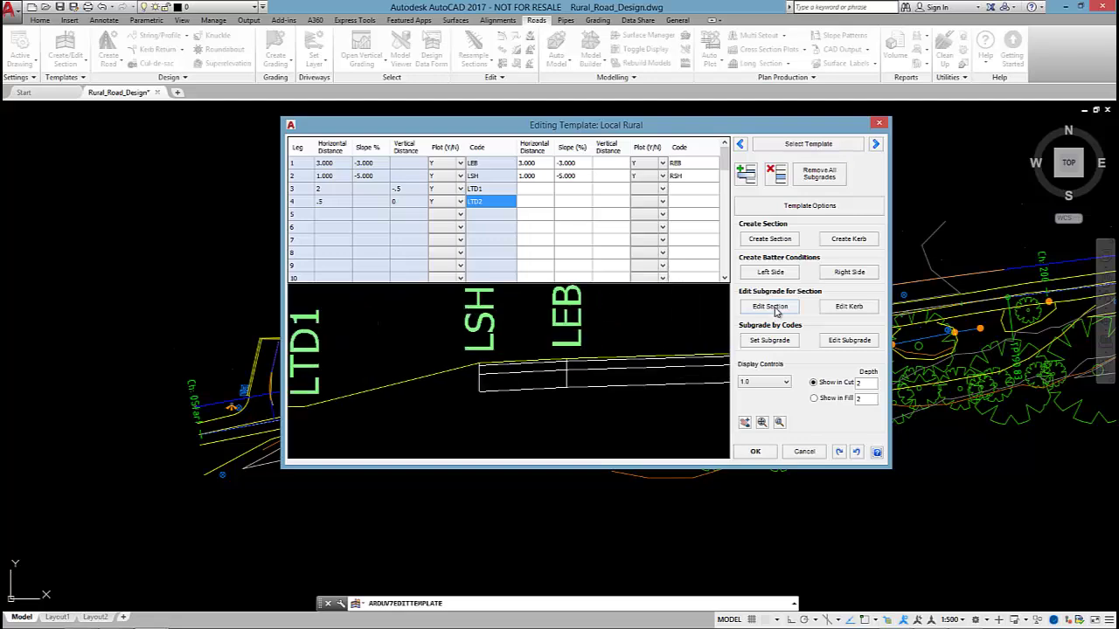
Step: Pick the shoulder section for subgrade editing, leaving layer 1 not matching surface depth
left_click(770, 307)
left_click(601, 319)
left_click(522, 376)
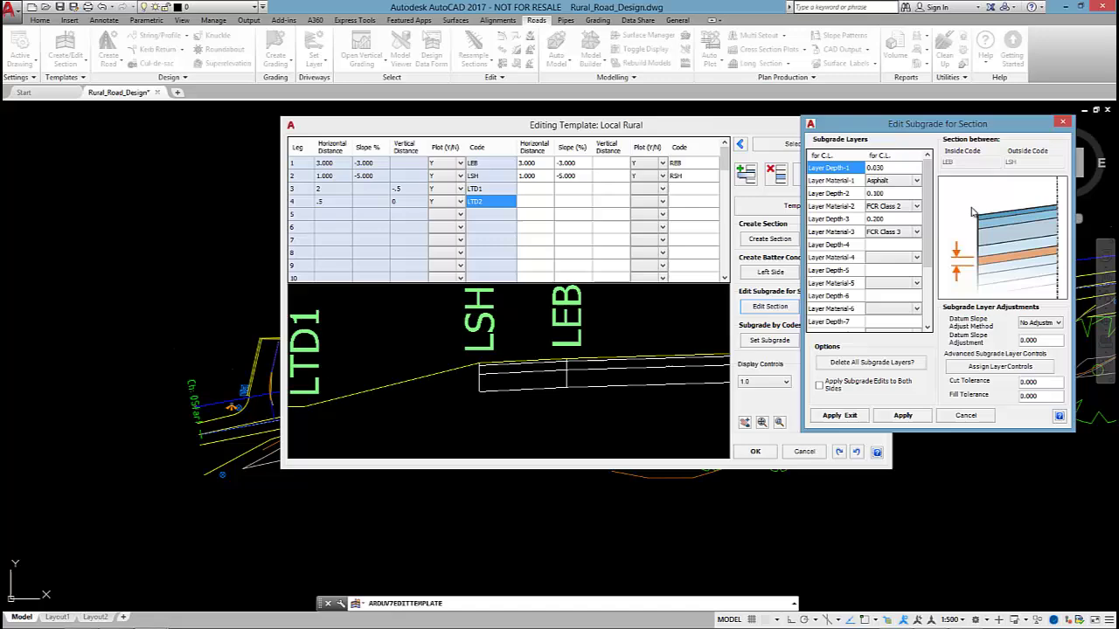
left_click_drag(917, 124, 752, 121)
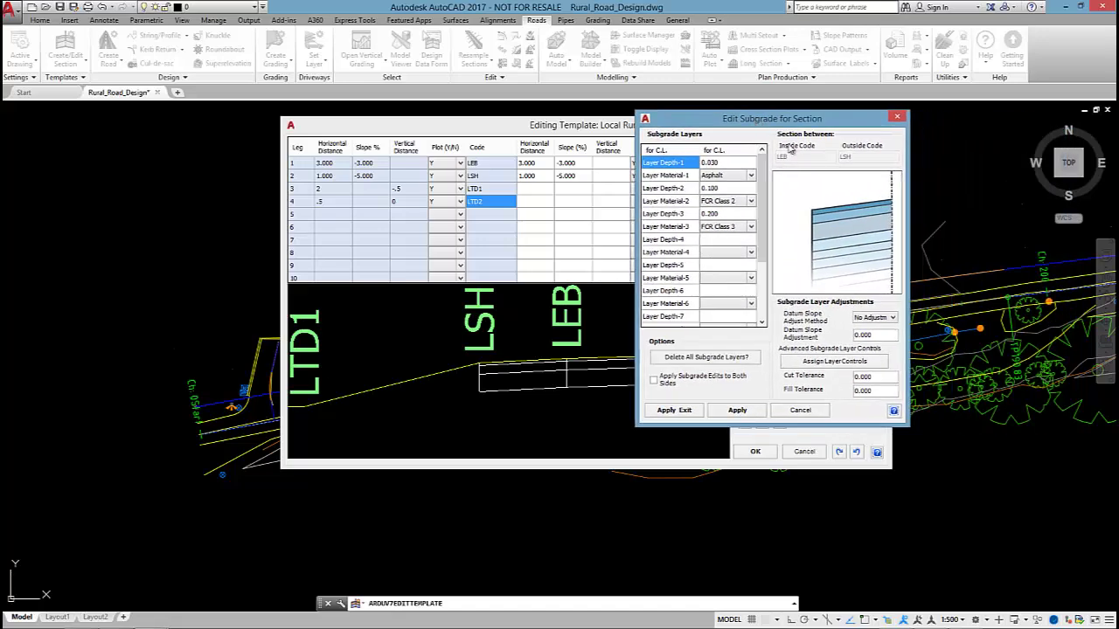
left_click(857, 362)
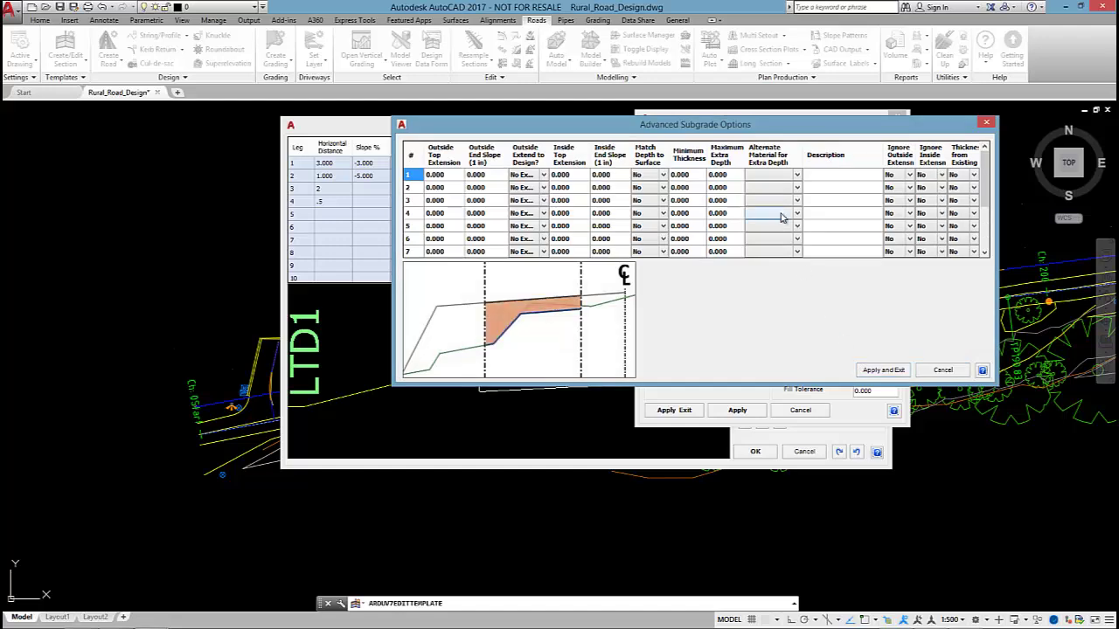
left_click(648, 174)
left_click(663, 175)
left_click(658, 186)
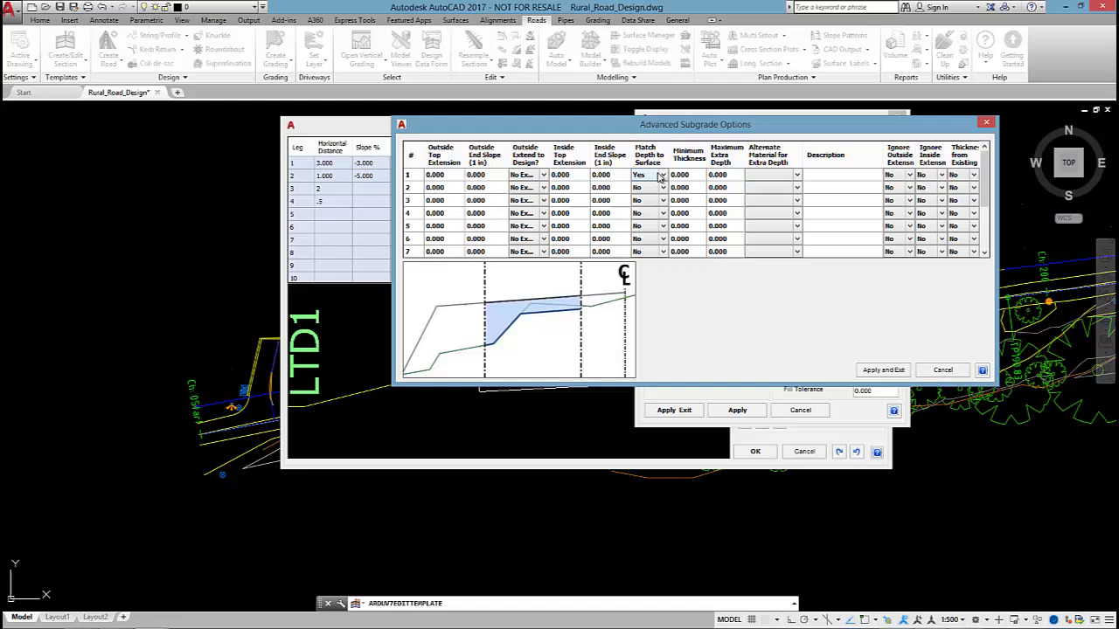
left_click(664, 174)
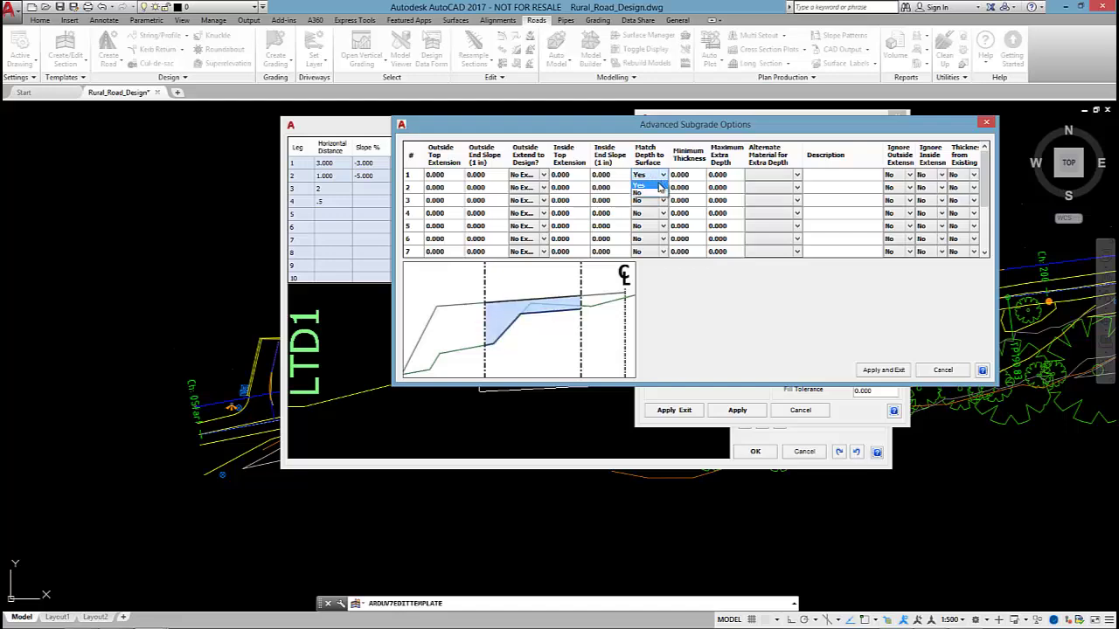
left_click(651, 199)
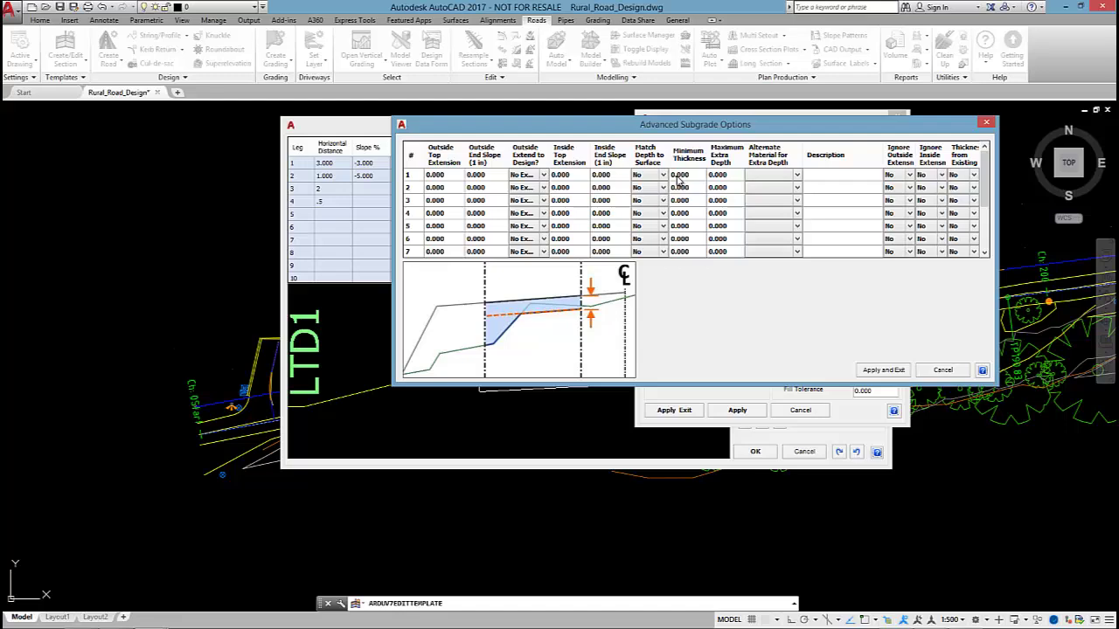
Step: Set all three subgrade layers to extend outward in Cut and Fill
left_click_drag(548, 161, 573, 161)
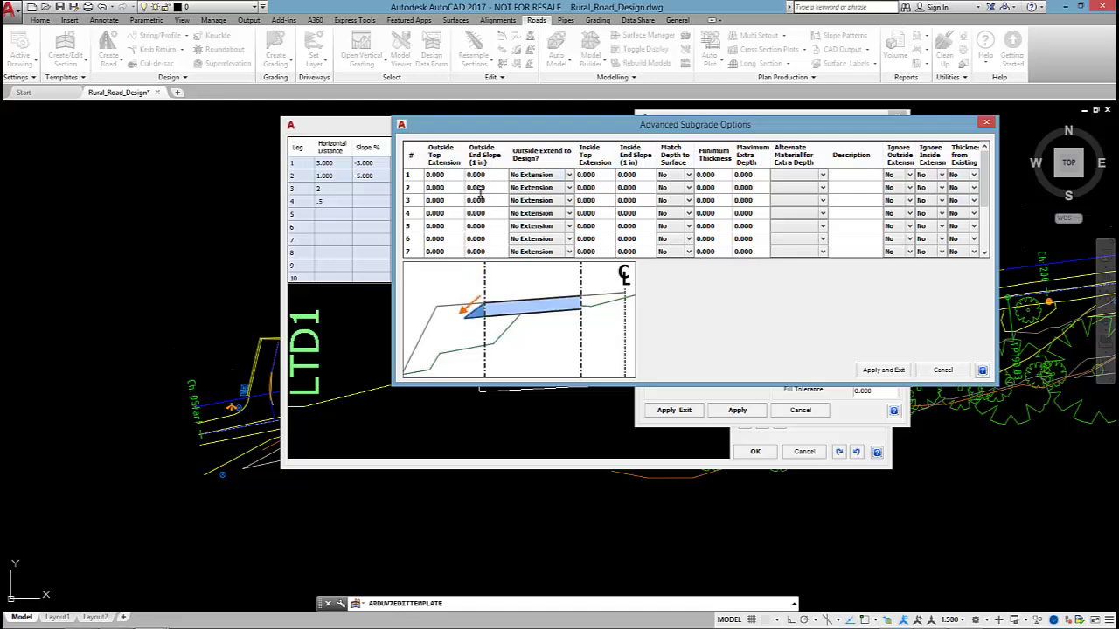
left_click(532, 175)
left_click(537, 200)
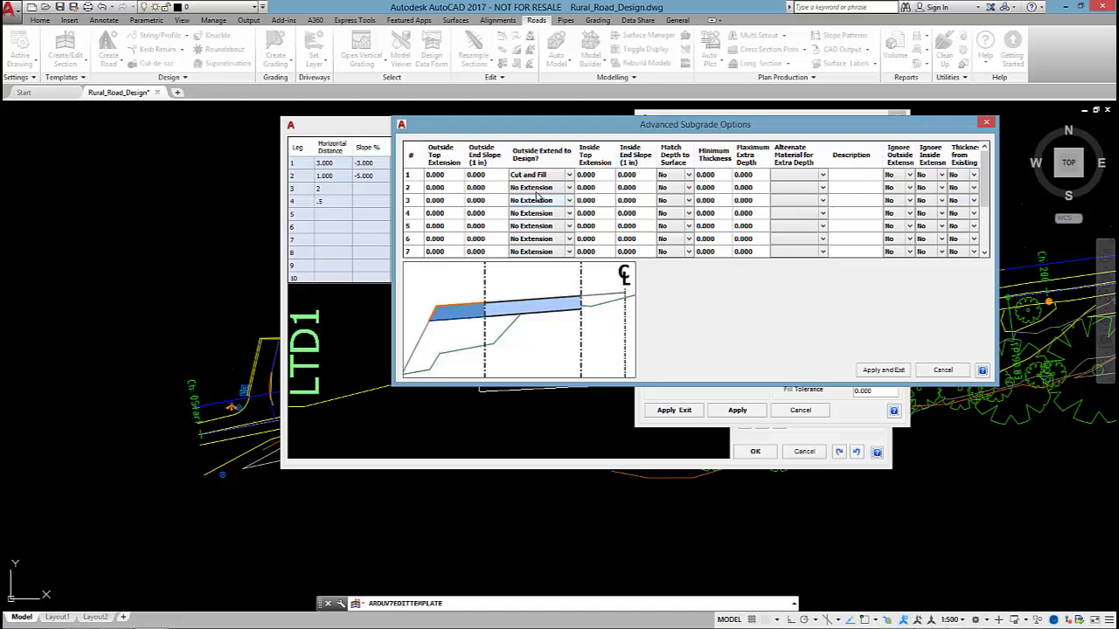
left_click(537, 187)
left_click(529, 213)
left_click(528, 200)
left_click(532, 226)
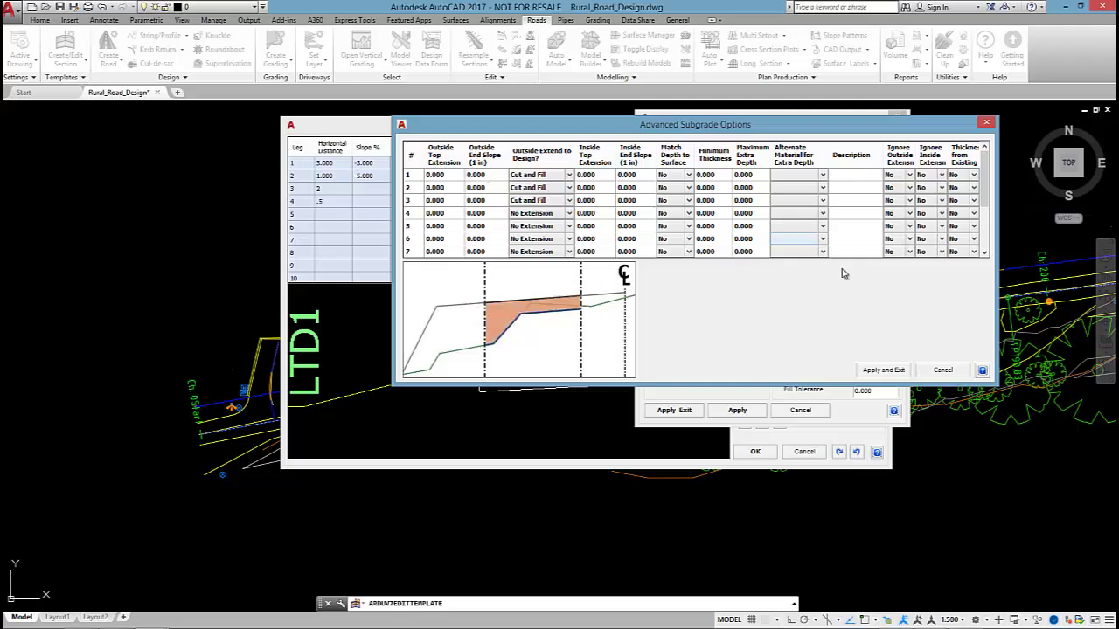
left_click(879, 370)
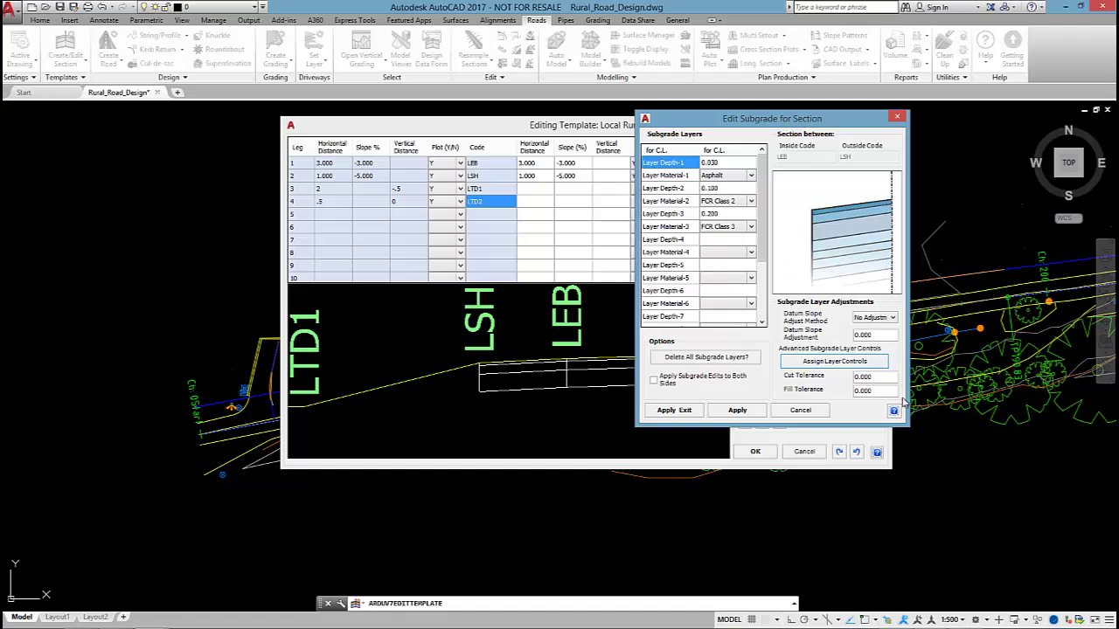
Step: Apply the subgrade edits to both sides and exit the subgrade editor
left_click(670, 385)
left_click(670, 411)
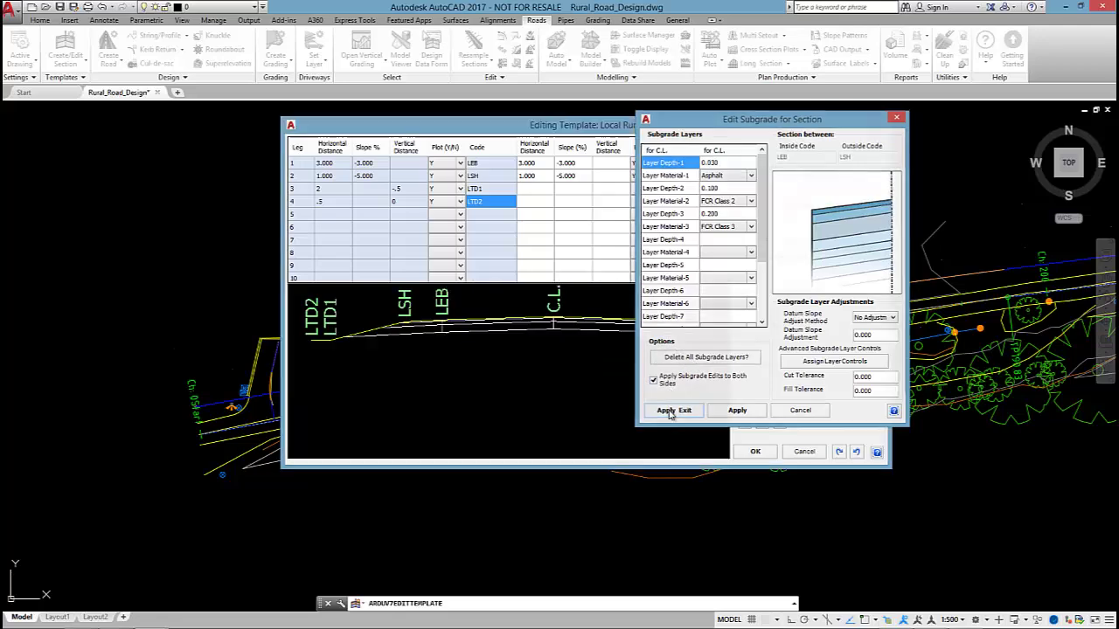
scroll(449, 342, "up", 1)
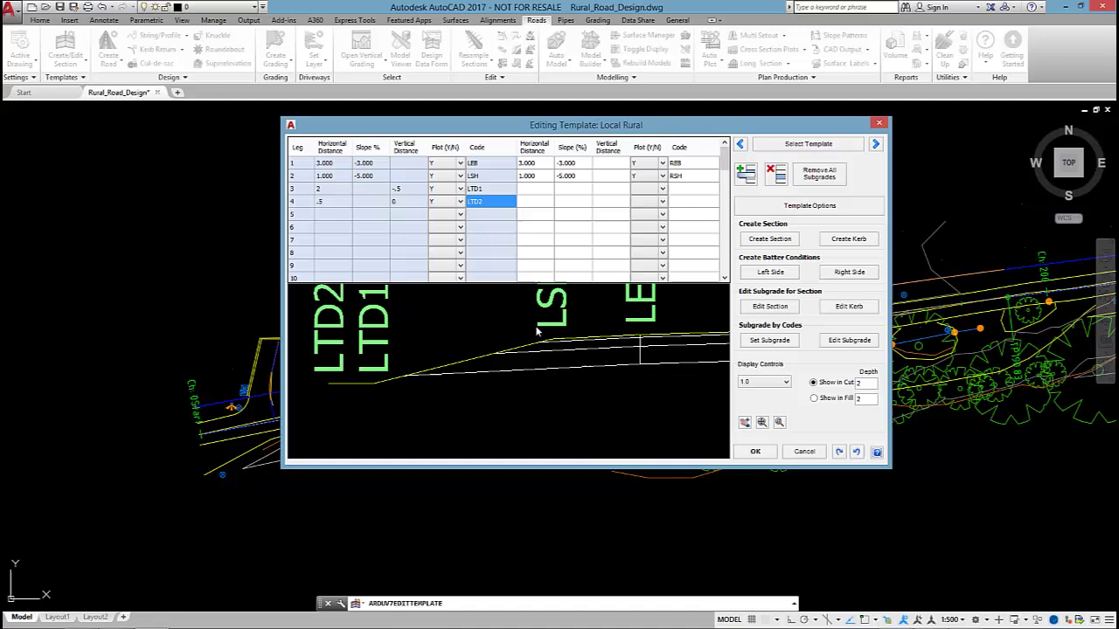
scroll(562, 370, "down", 4)
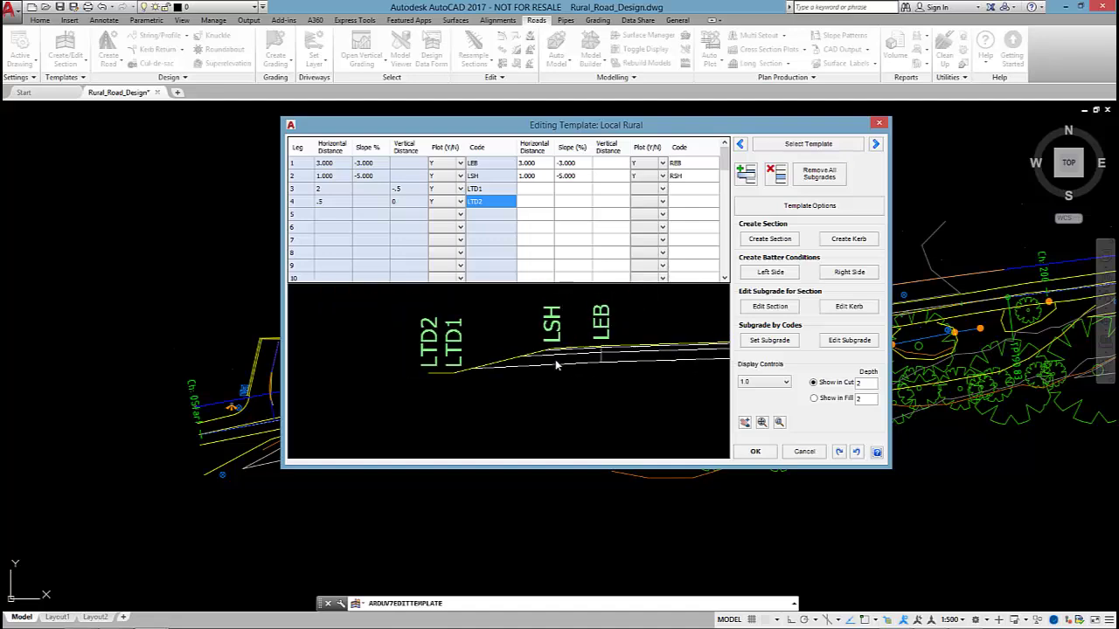
scroll(551, 359, "up", 1)
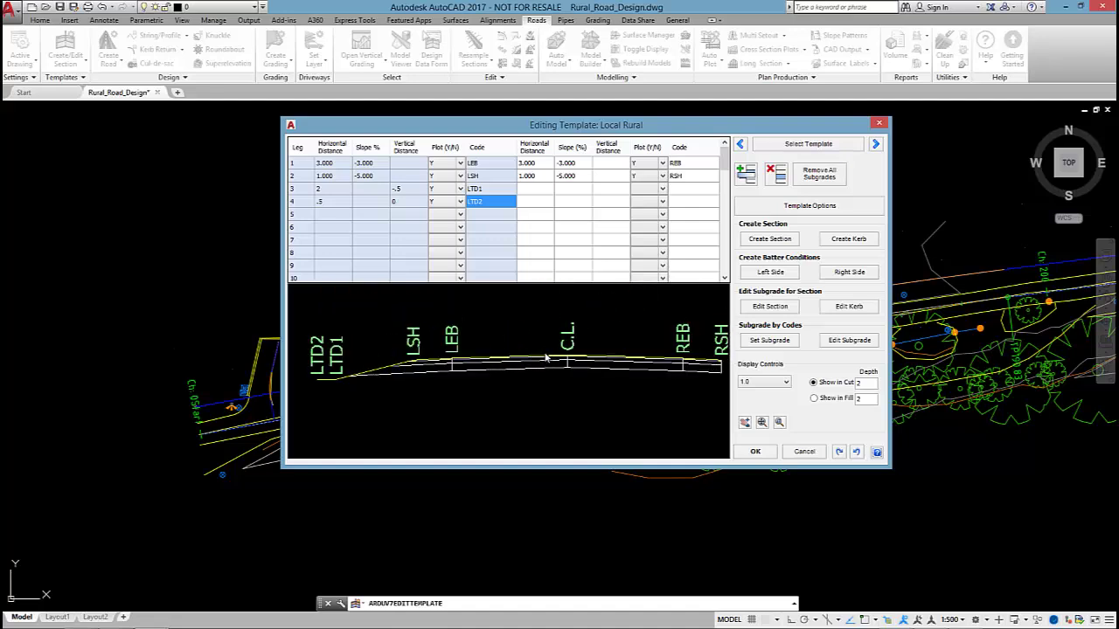
scroll(549, 357, "down", 1)
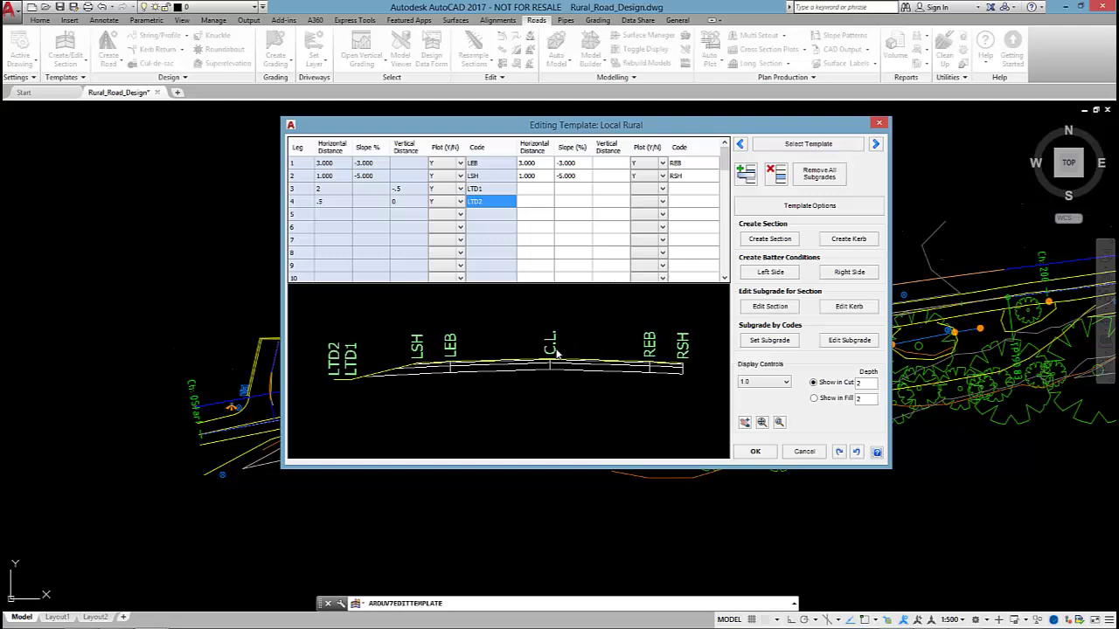
Step: Give the left side slope batters with a cut slope of 4
left_click(776, 275)
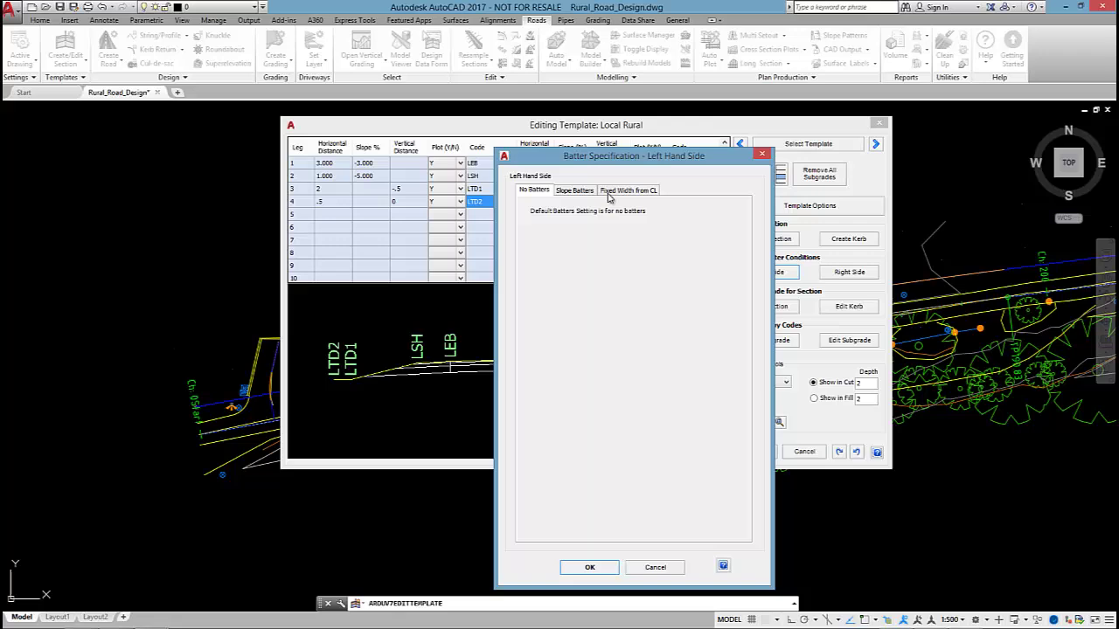
left_click_drag(581, 165, 575, 90)
left_click(565, 117)
left_click(590, 140)
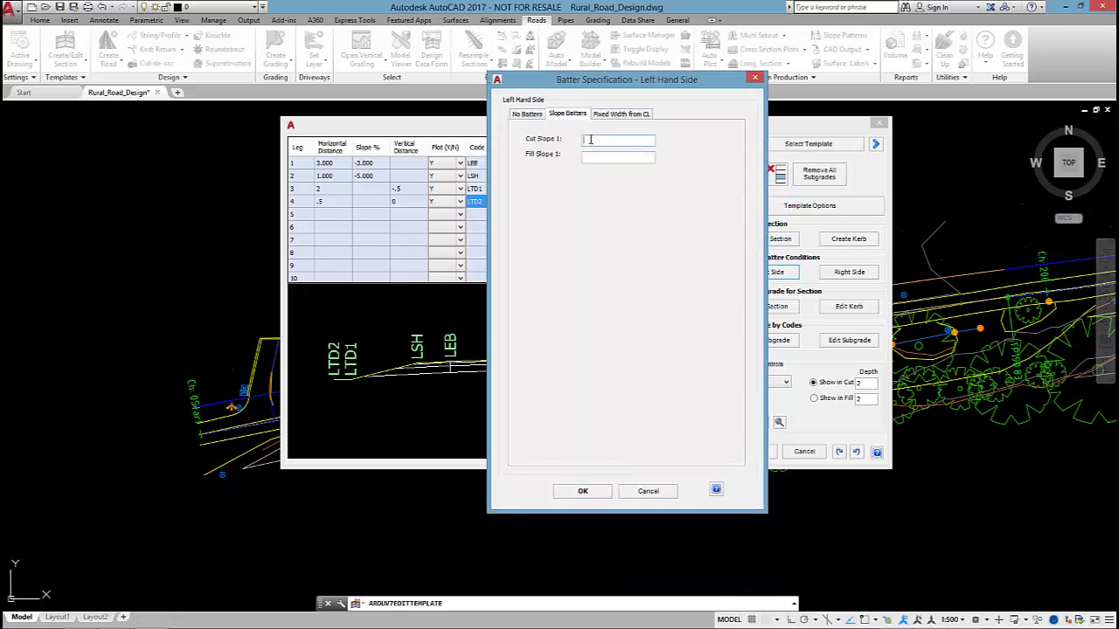
type("4")
left_click(606, 157)
left_click(583, 490)
Step: Give the right side slope batters with cut and fill slopes of 4
left_click(844, 274)
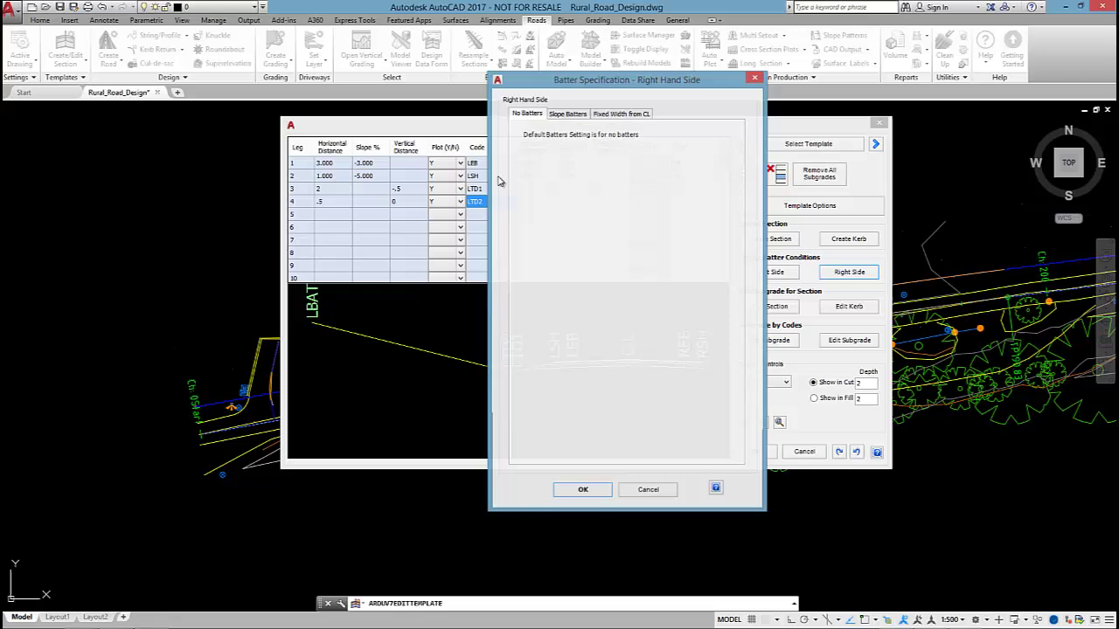
left_click(564, 114)
left_click(602, 139)
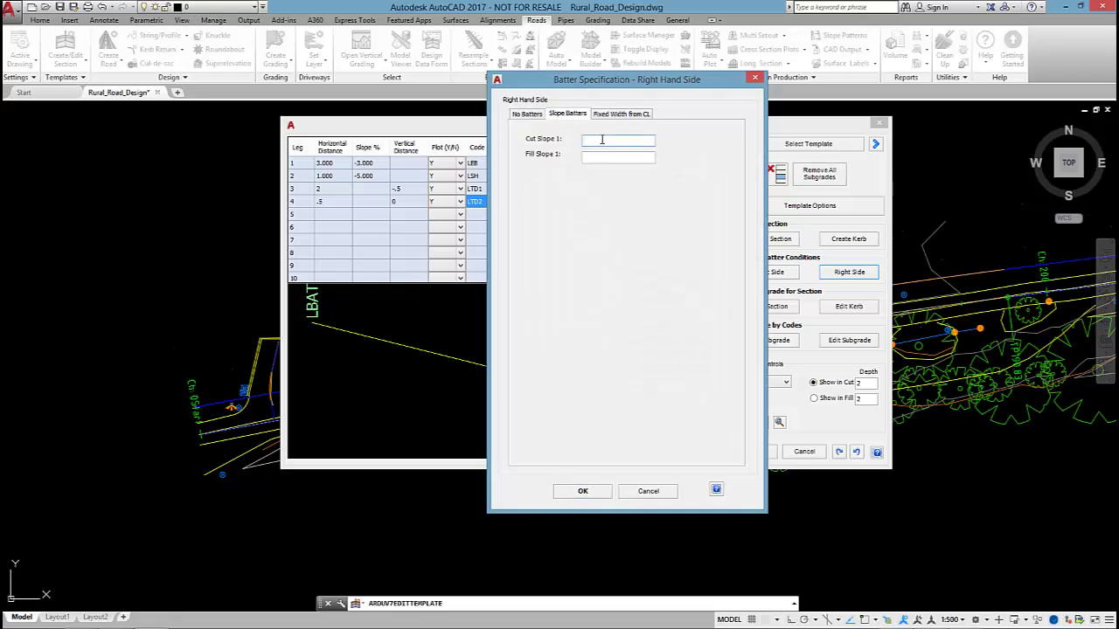
type("4")
left_click(609, 156)
type("4")
left_click(580, 491)
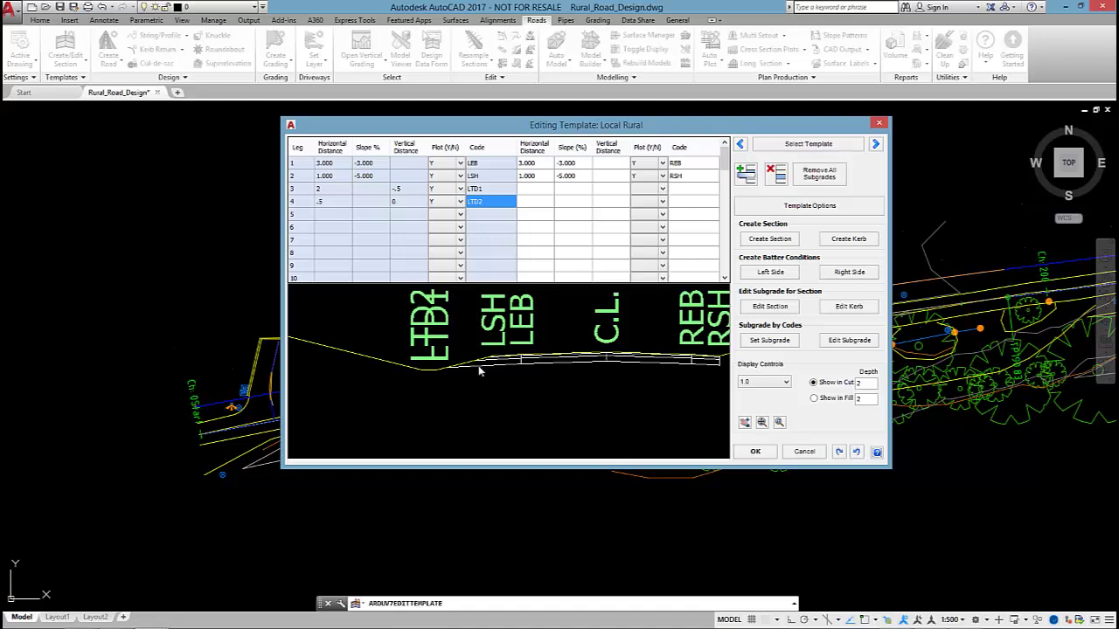
middle_click_drag(554, 358, 526, 364)
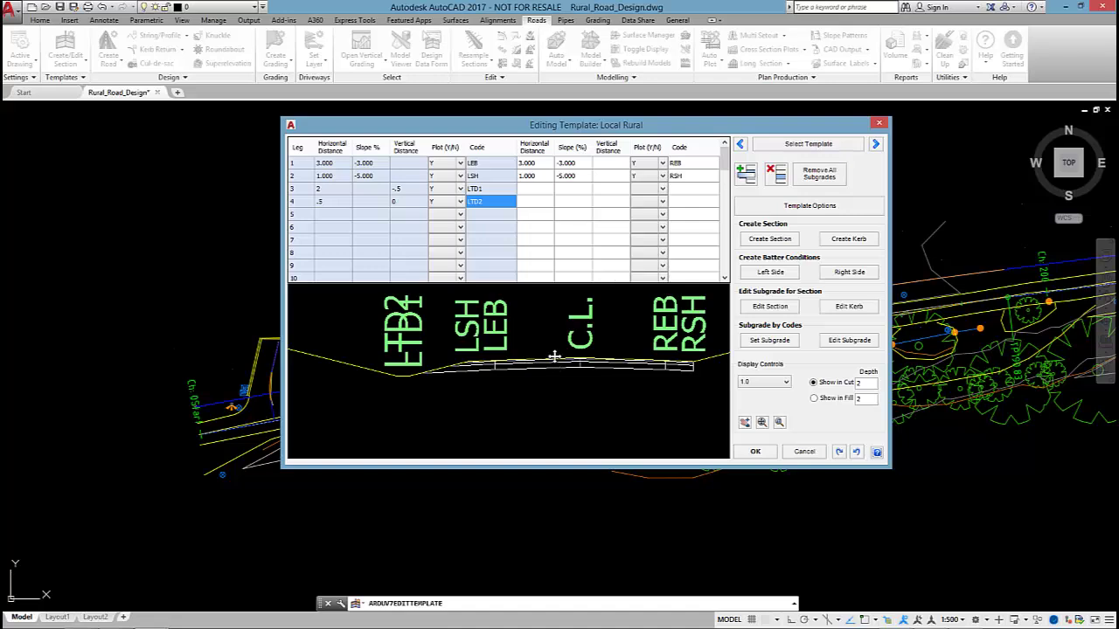
middle_click_drag(554, 355, 512, 361)
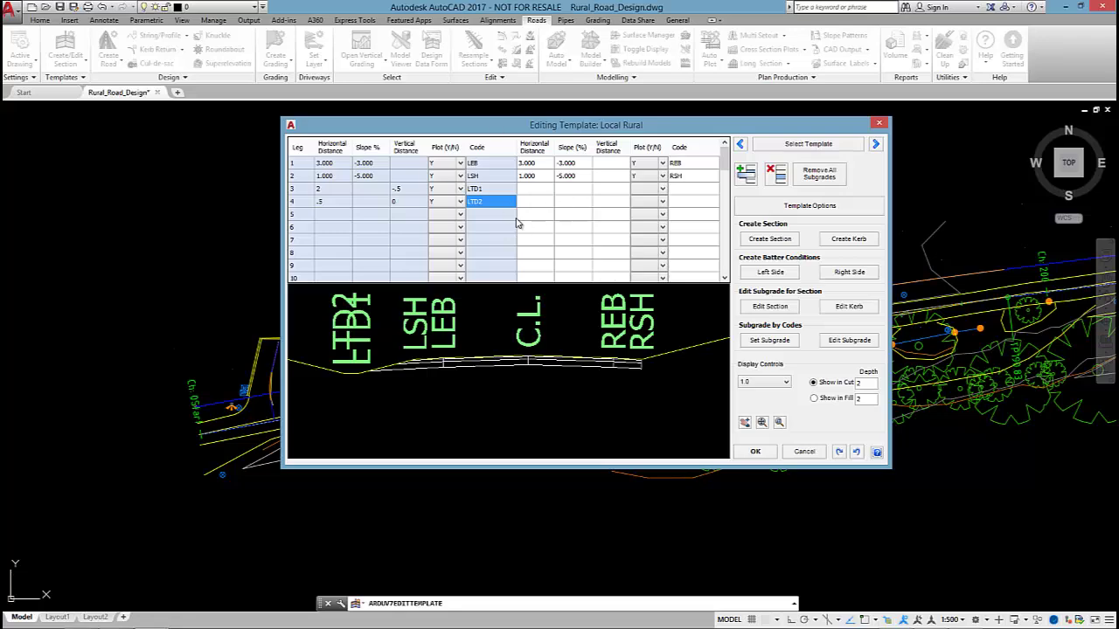
Step: Keep the template edits, then start Princess Hwy on the picked alignment using the Rural template
left_click(753, 452)
scroll(499, 356, "up", 3)
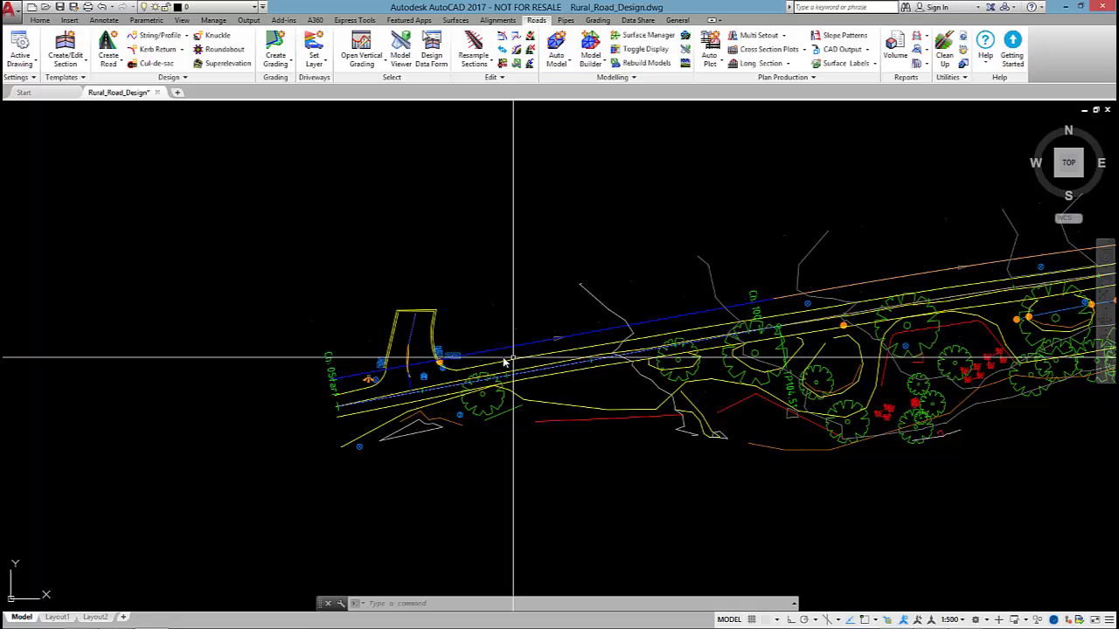
left_click(107, 41)
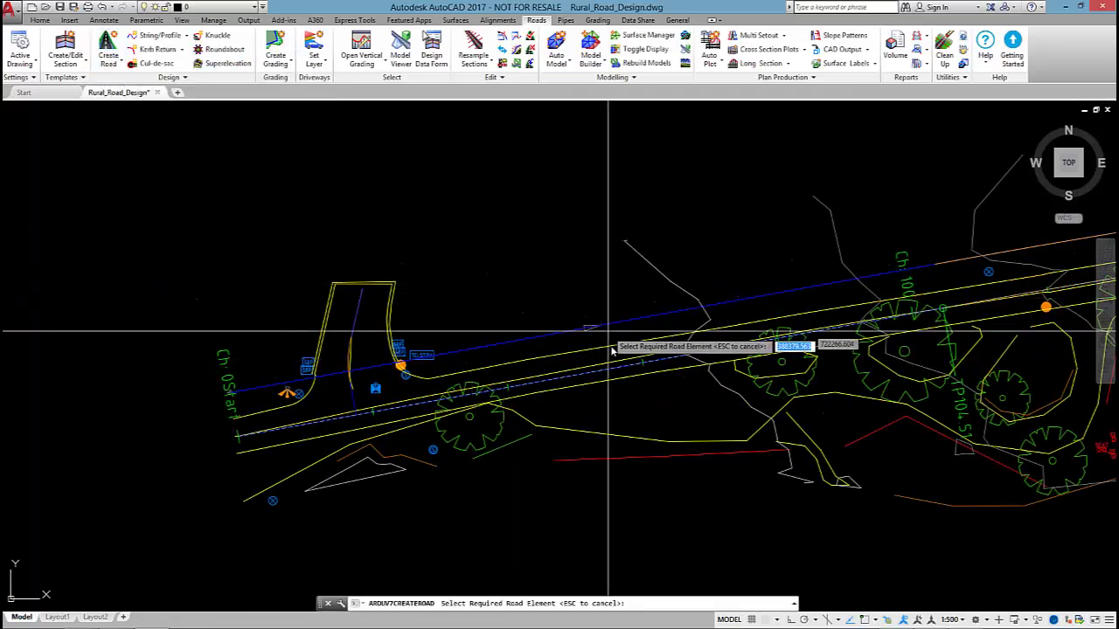
middle_click_drag(722, 339, 536, 339)
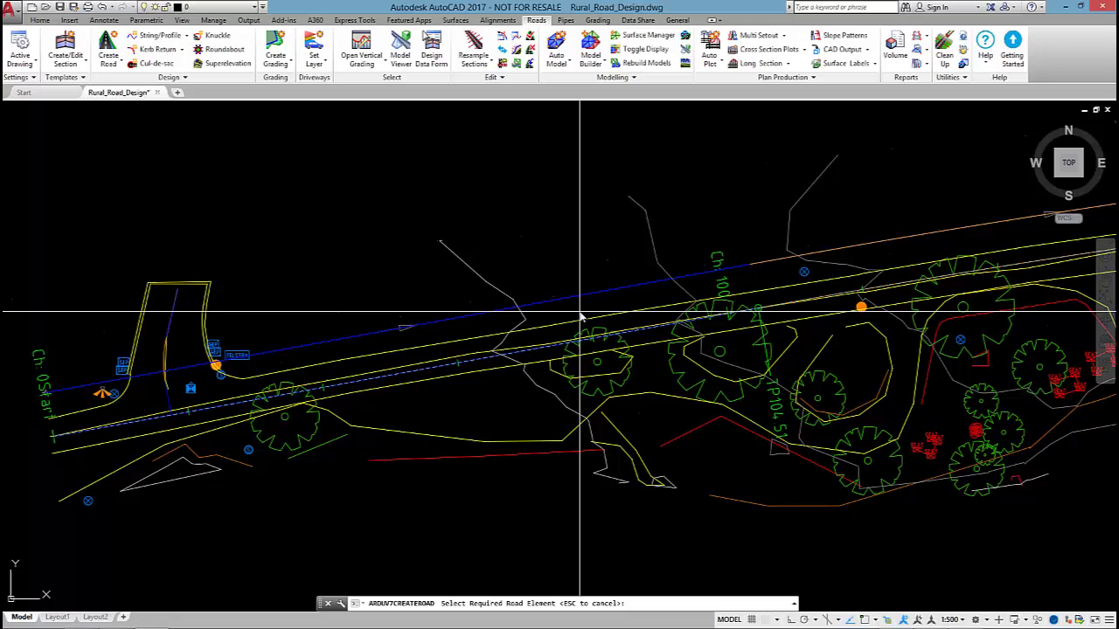
left_click(739, 300)
left_click_drag(378, 96, 268, 77)
left_click(248, 137)
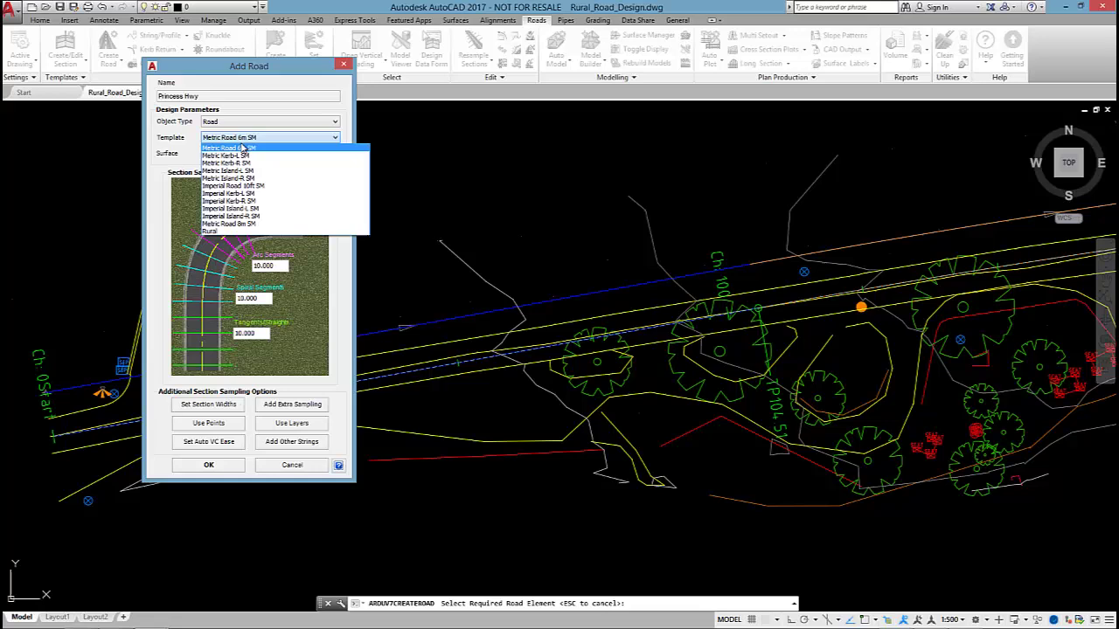
left_click(215, 230)
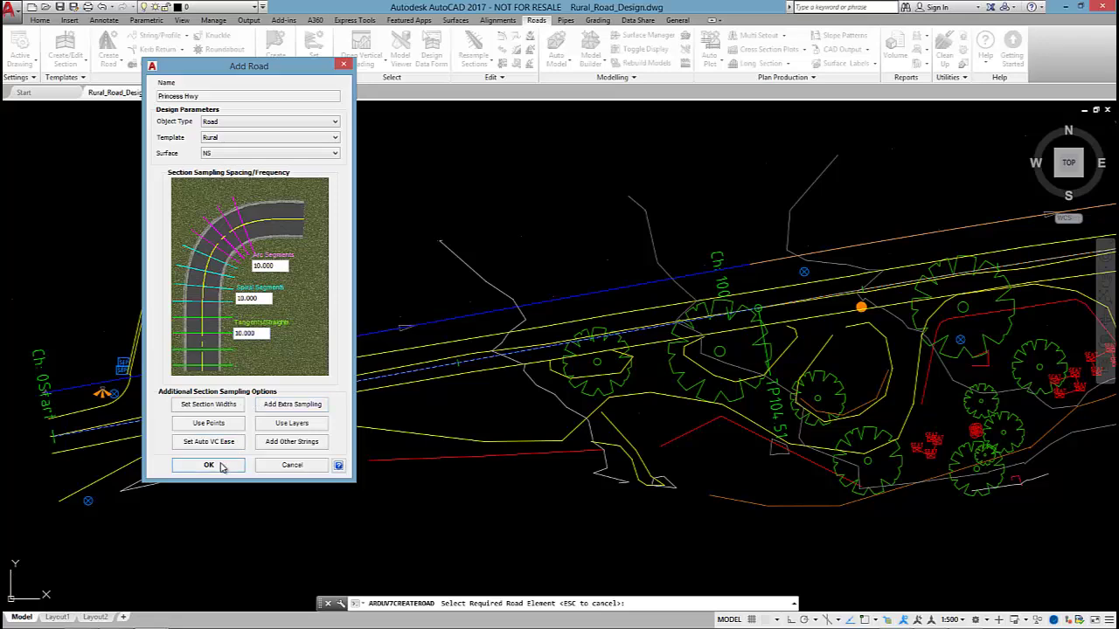
Step: Create the Princess Hwy road, bringing up its C.L. profile window
left_click(501, 315)
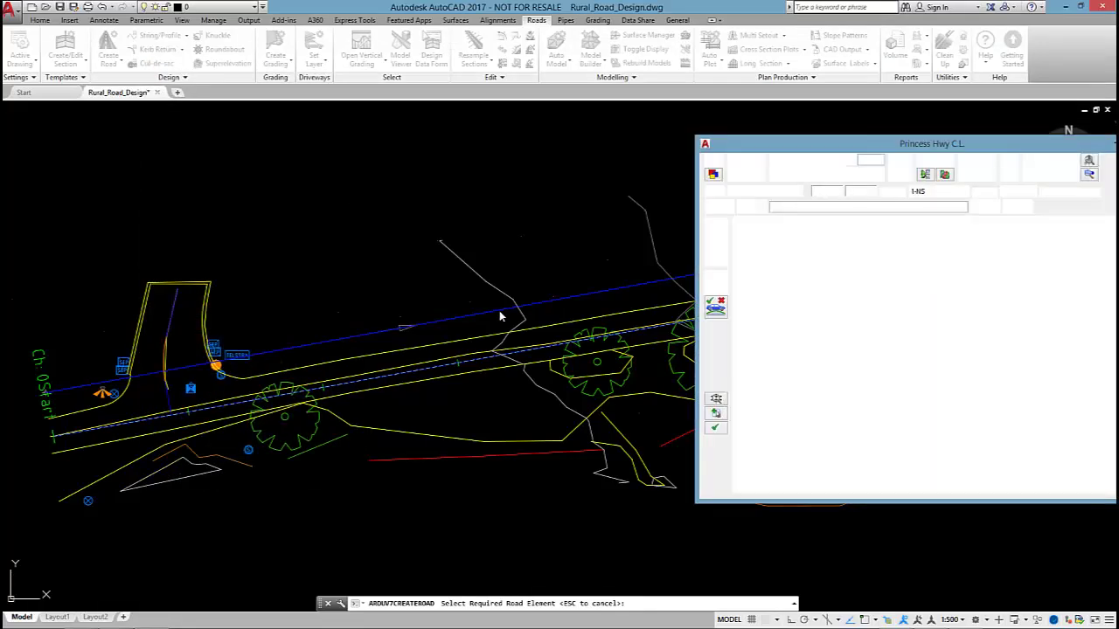
scroll(730, 338, "up", 2)
scroll(739, 336, "down", 4)
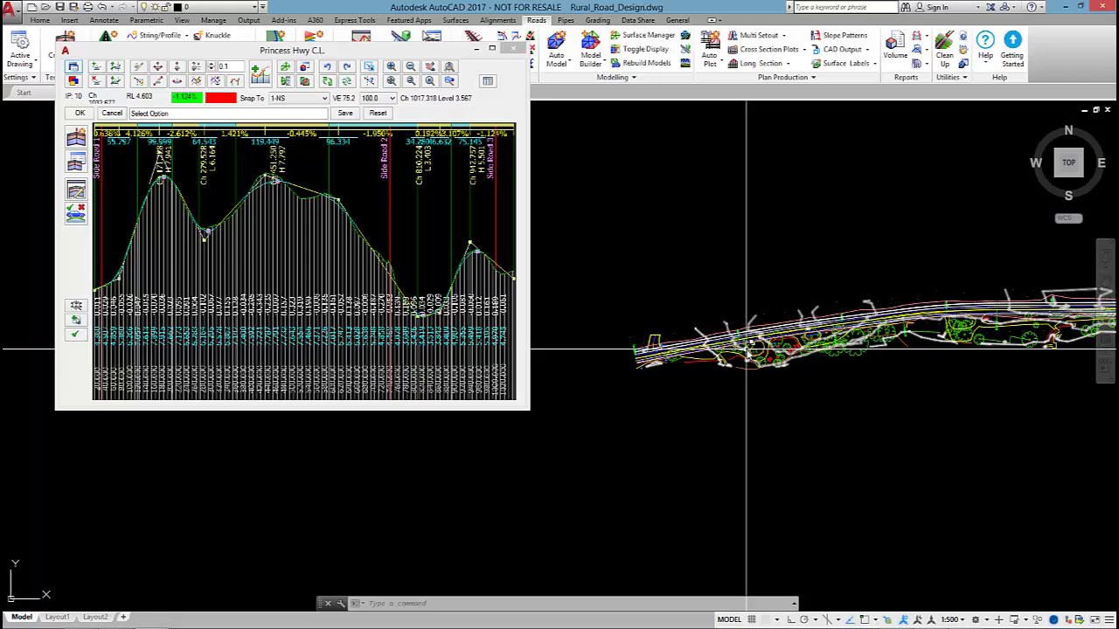
scroll(750, 335, "up", 2)
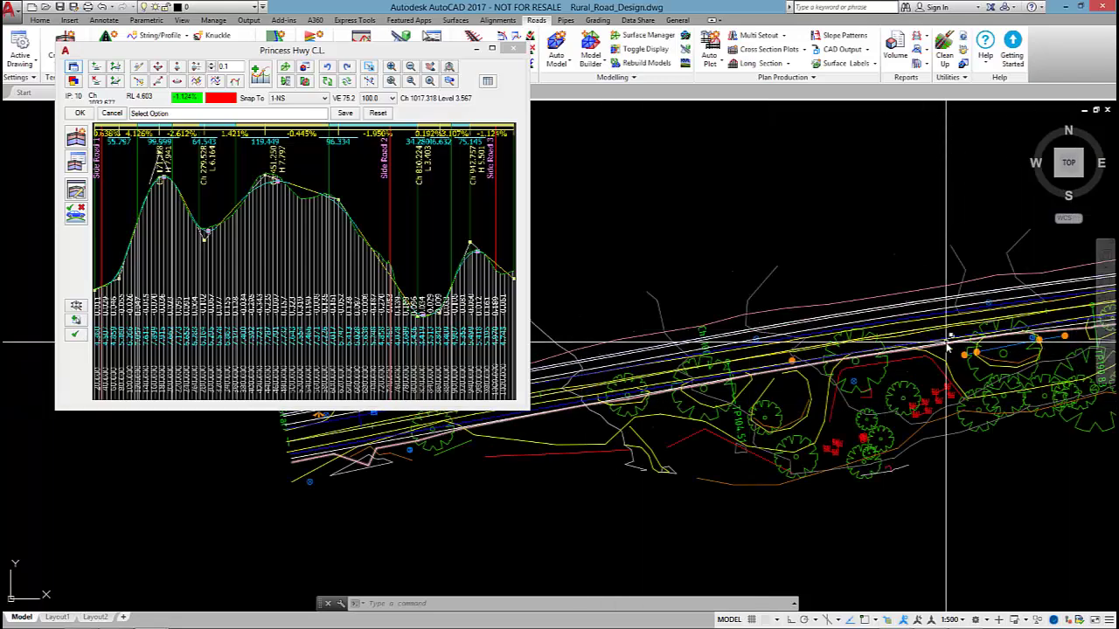
scroll(741, 363, "down", 3)
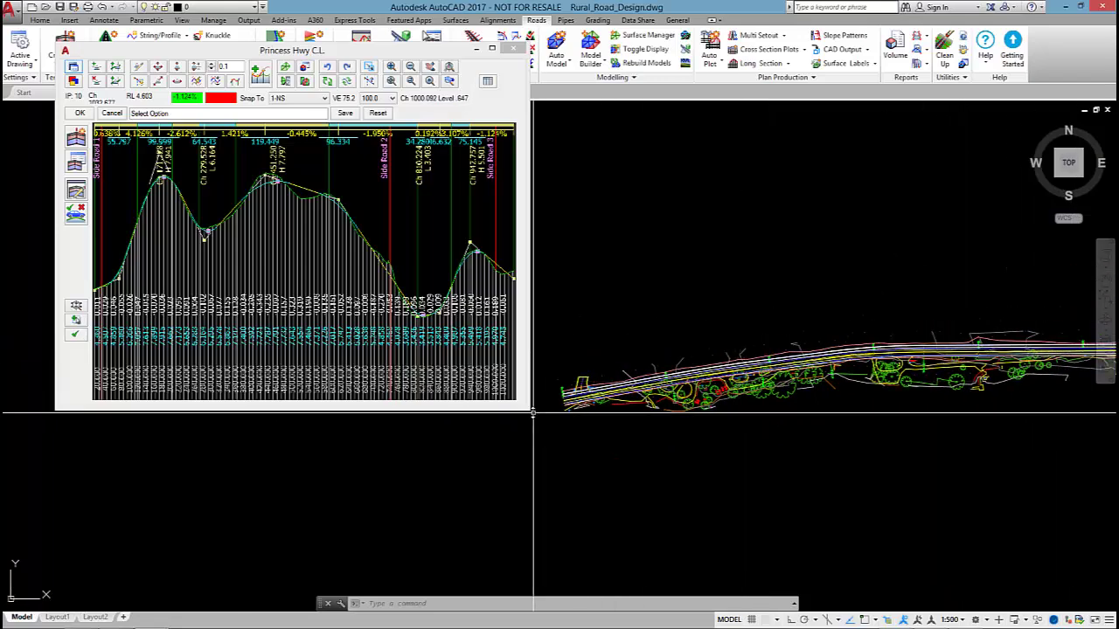
Step: Enlarge the profile window and shift it left beside the zoomed road plan
left_click_drag(528, 408, 771, 516)
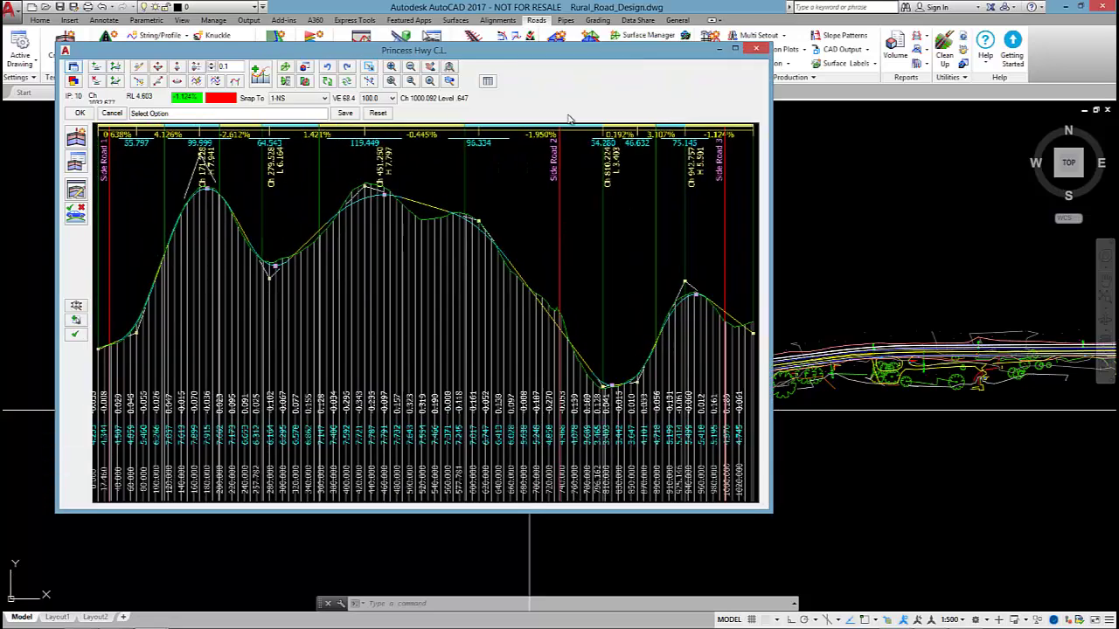
left_click_drag(465, 59, 426, 75)
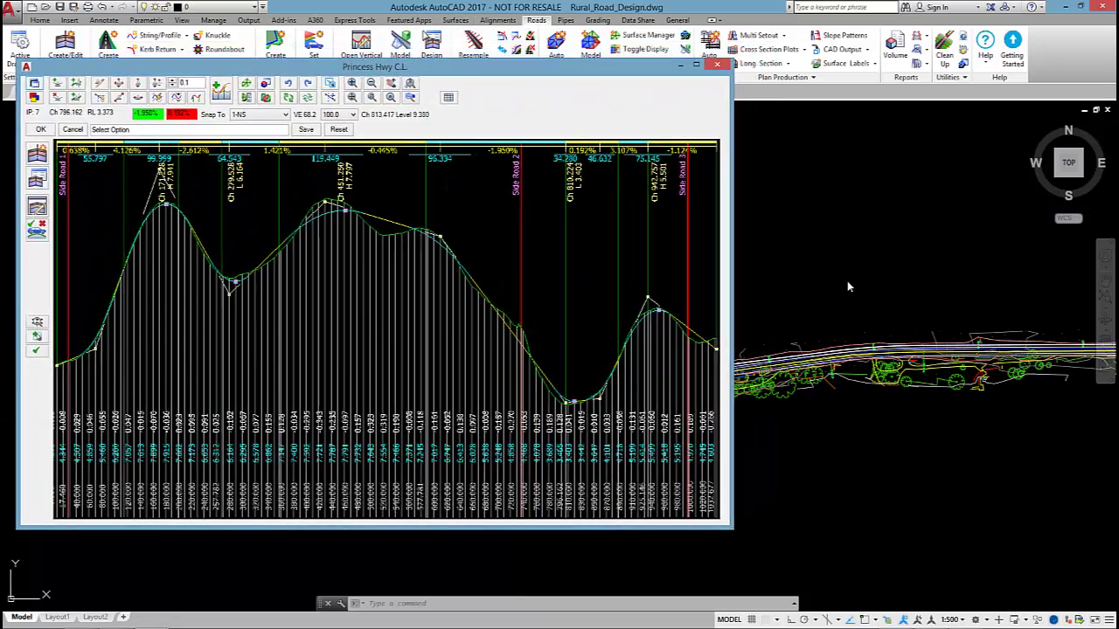
scroll(839, 318, "down", 2)
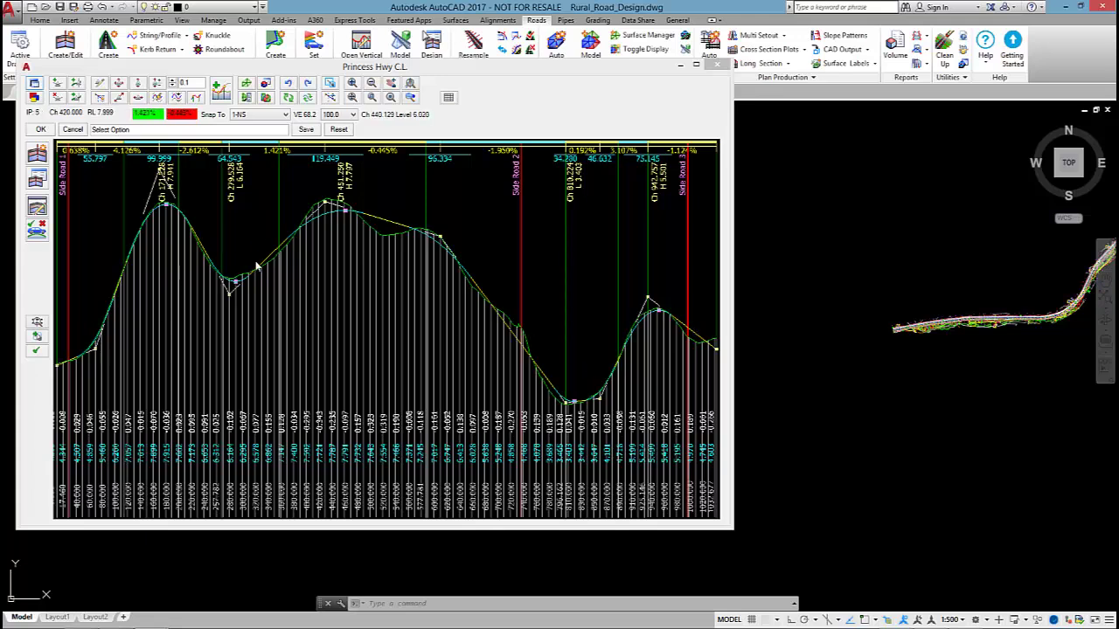
scroll(840, 384, "down", 3)
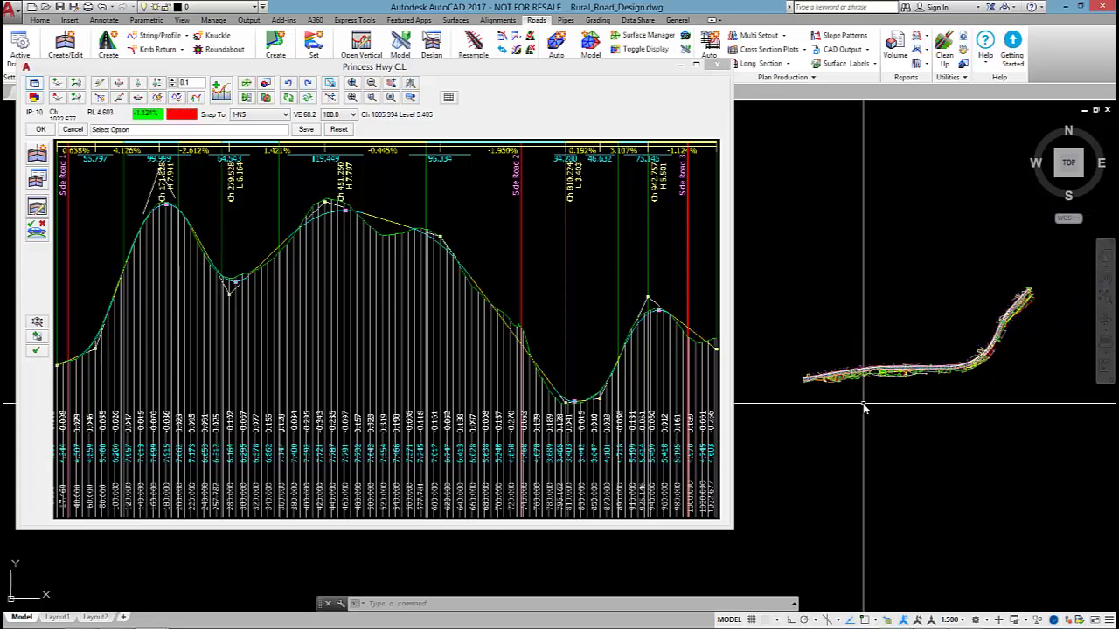
scroll(813, 395, "up", 3)
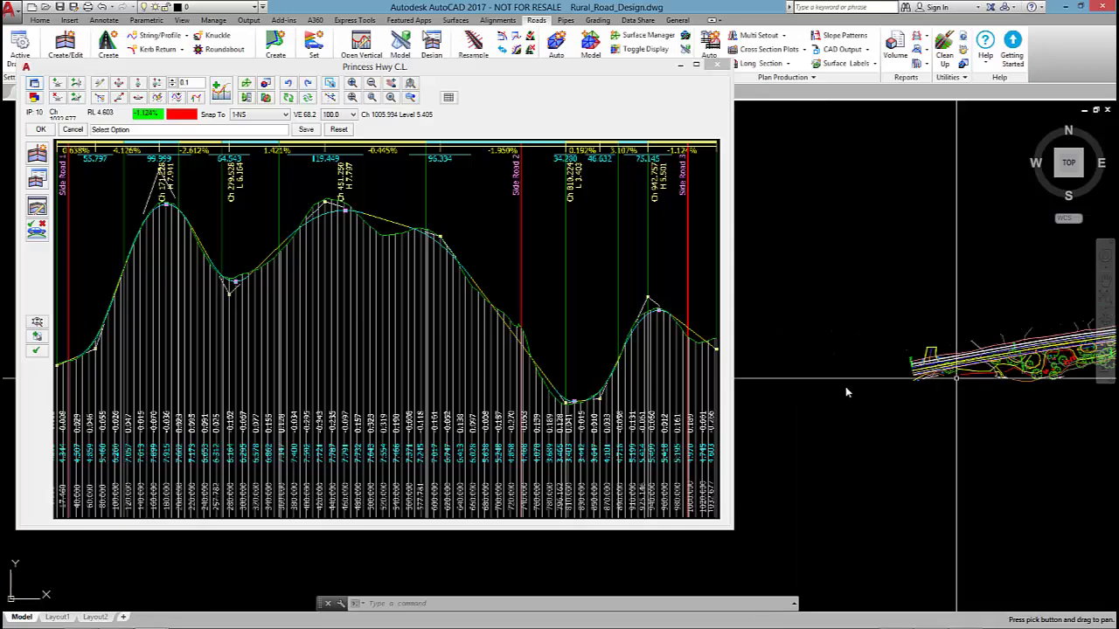
scroll(984, 411, "up", 5)
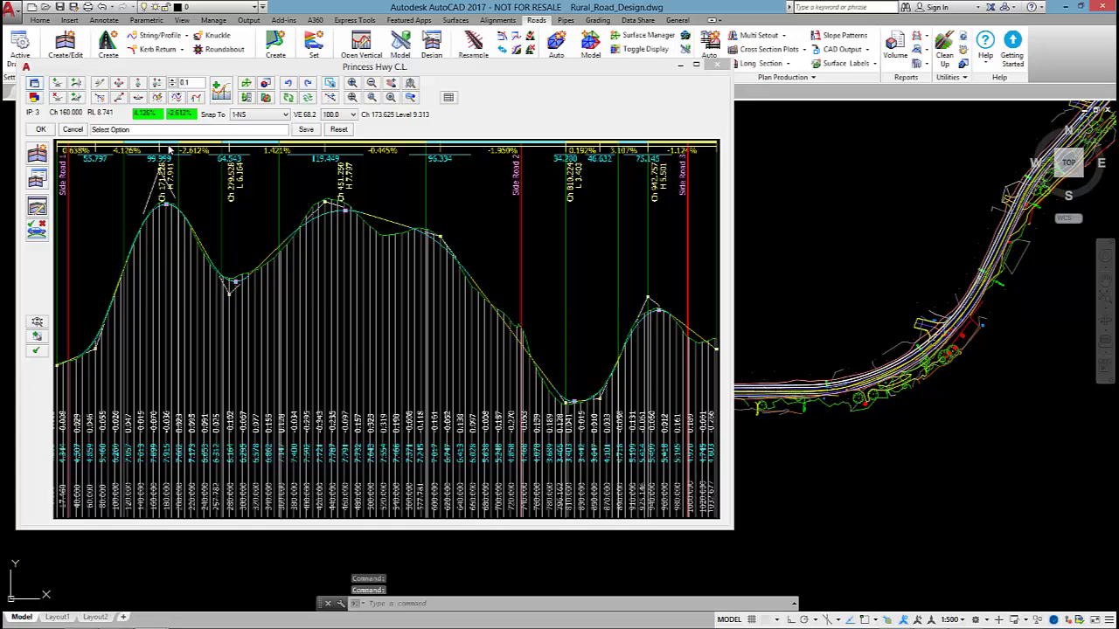
Step: Review crest K 64, sag K and the 10% and 1% grade warnings, then apply
left_click(35, 85)
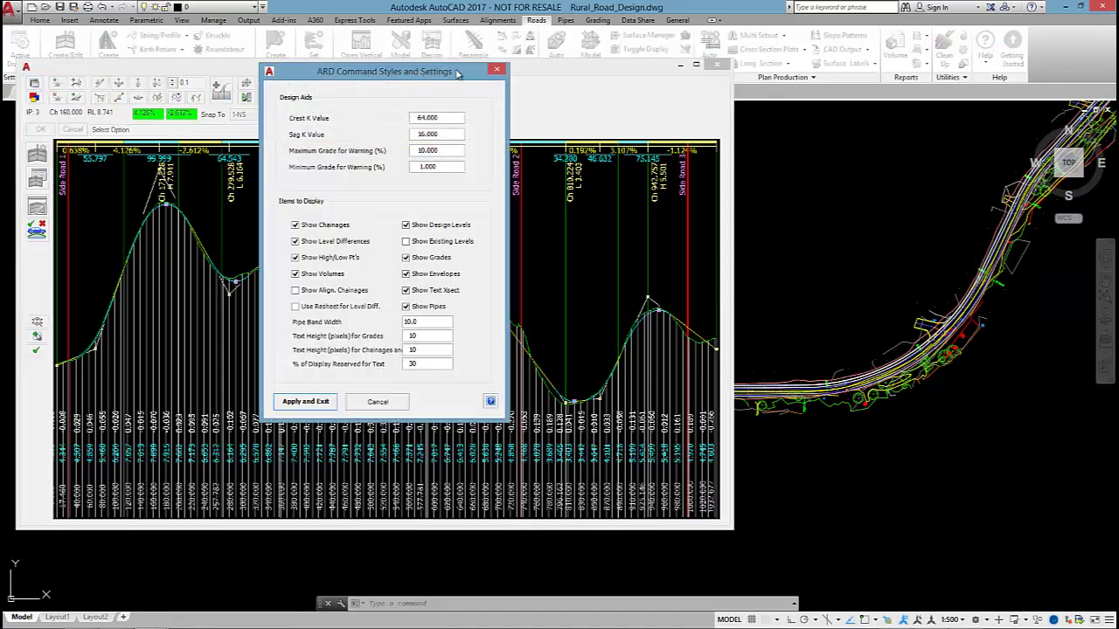
left_click_drag(456, 74, 592, 89)
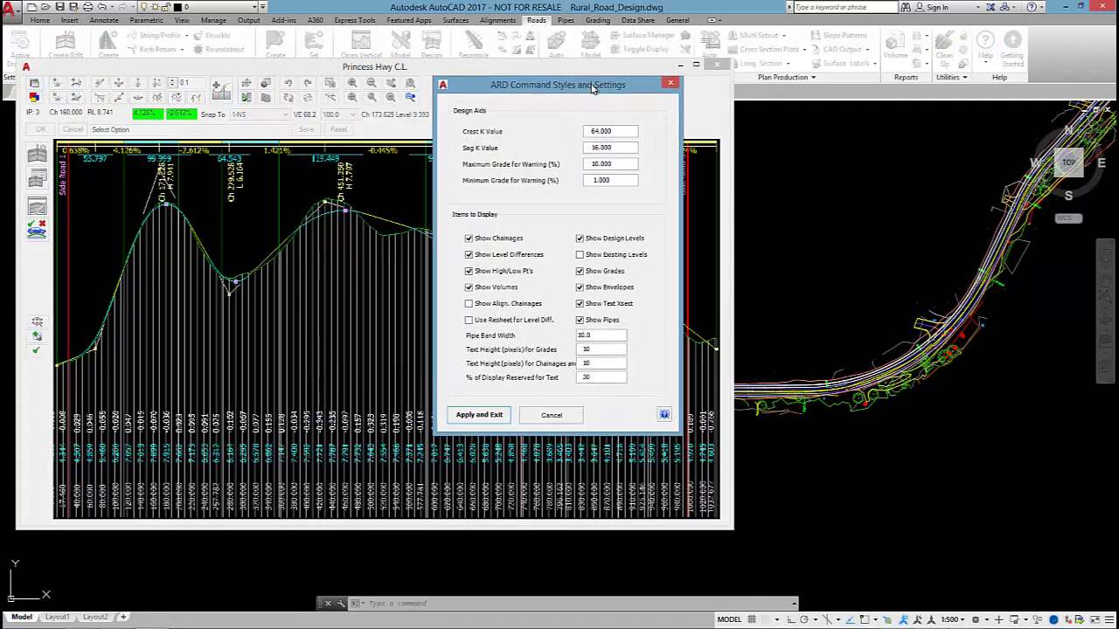
left_click(628, 133)
left_click(625, 147)
left_click(628, 170)
left_click(626, 179)
left_click(495, 417)
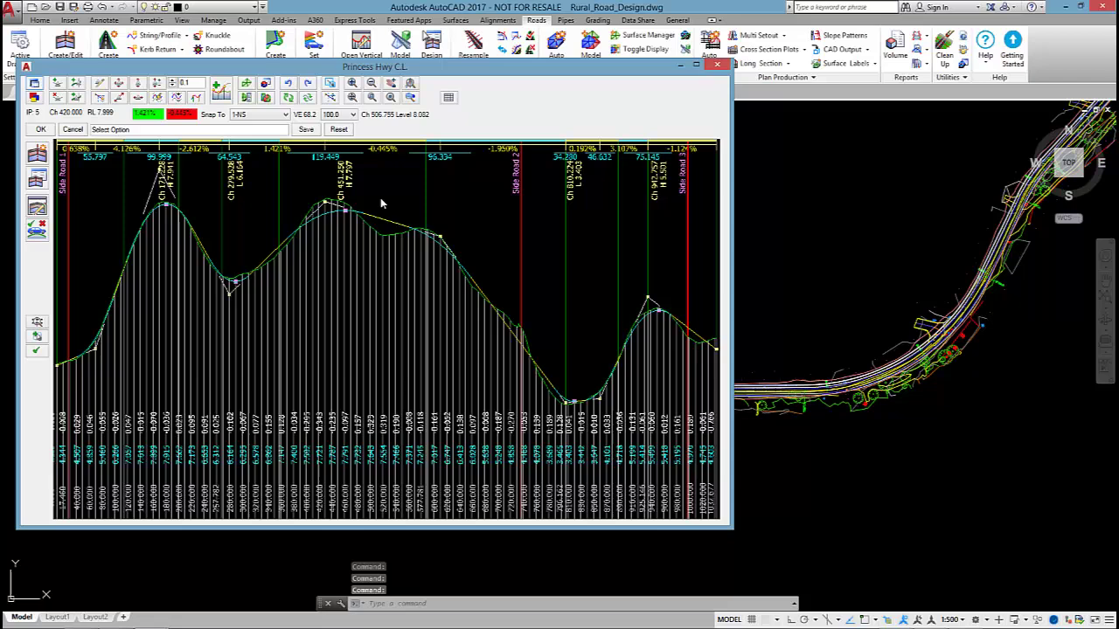
scroll(391, 311, "up", 3)
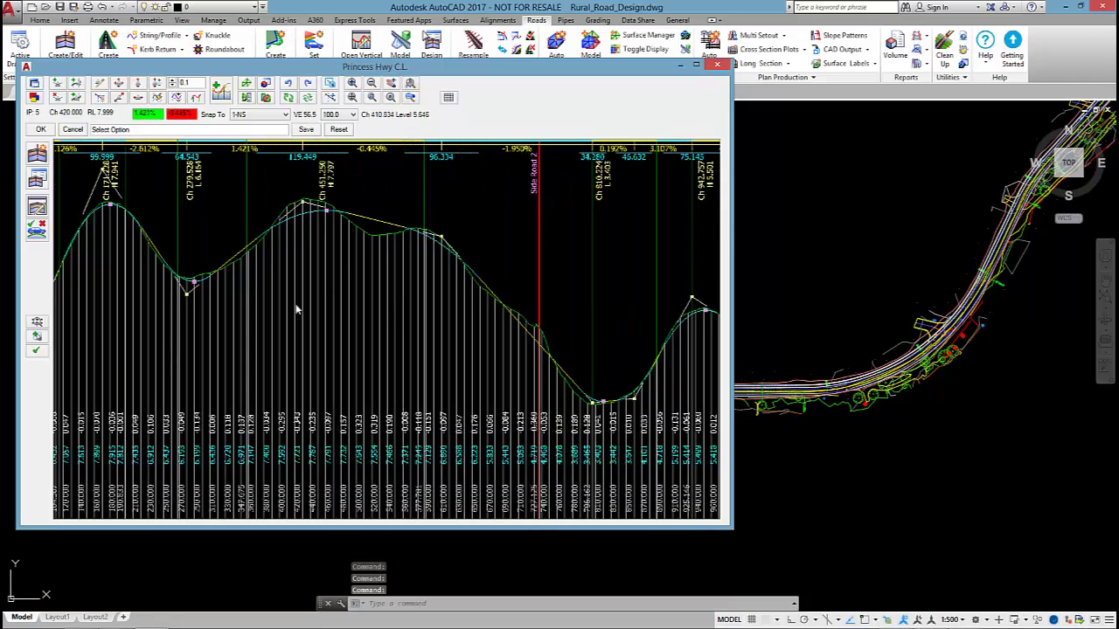
middle_click_drag(295, 309, 455, 310)
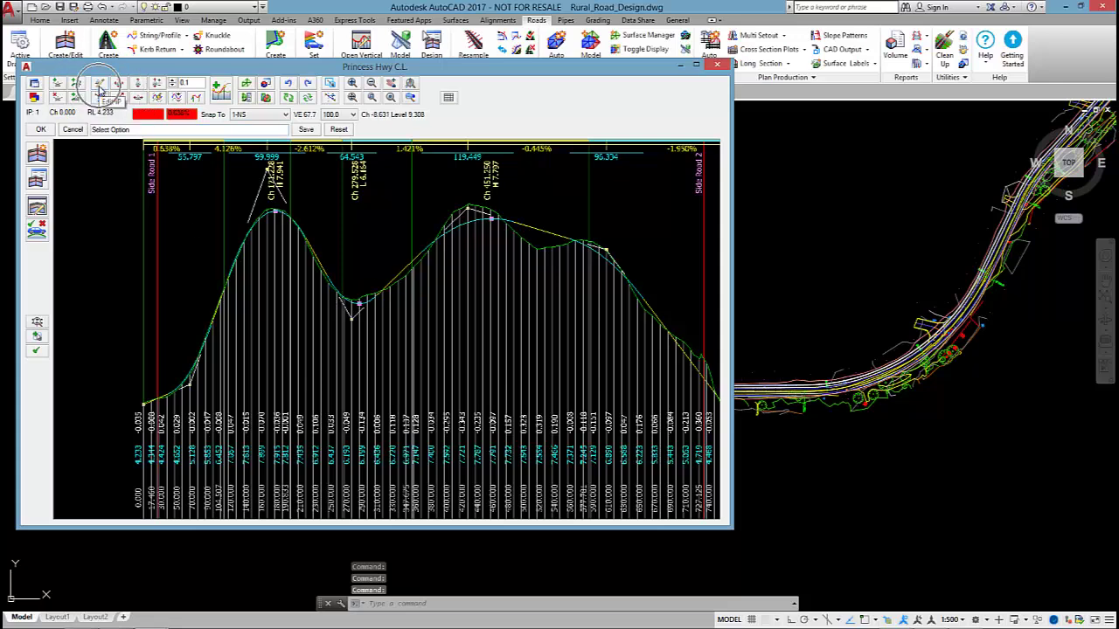
Step: Give the sag IP at Ch 270 a 50 m vertical curve length
left_click(100, 84)
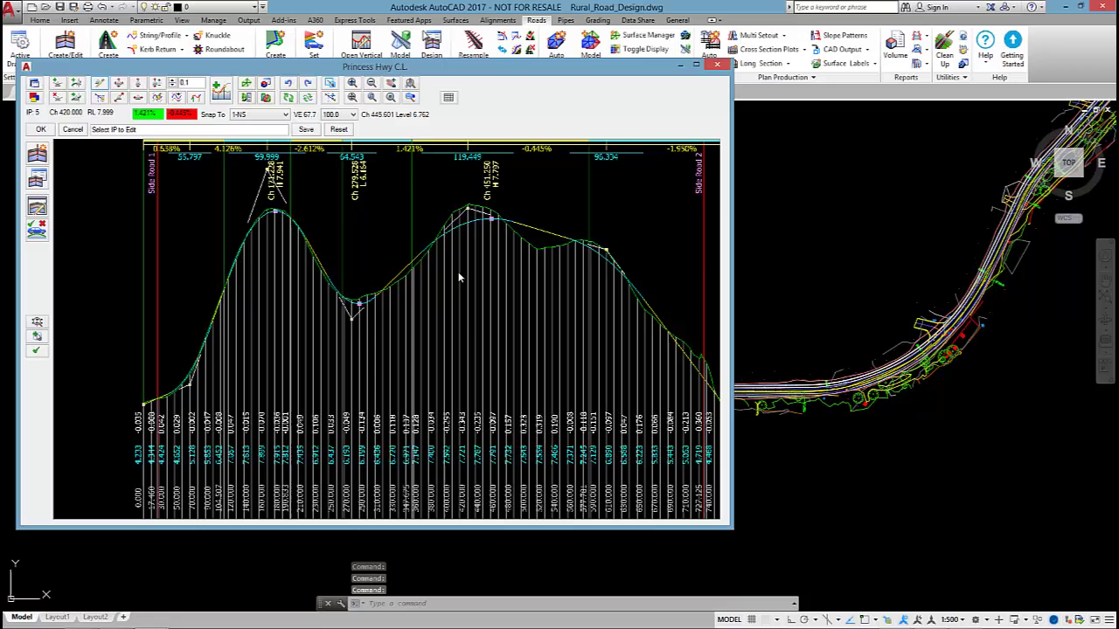
left_click(349, 319)
left_click_drag(70, 57, 158, 149)
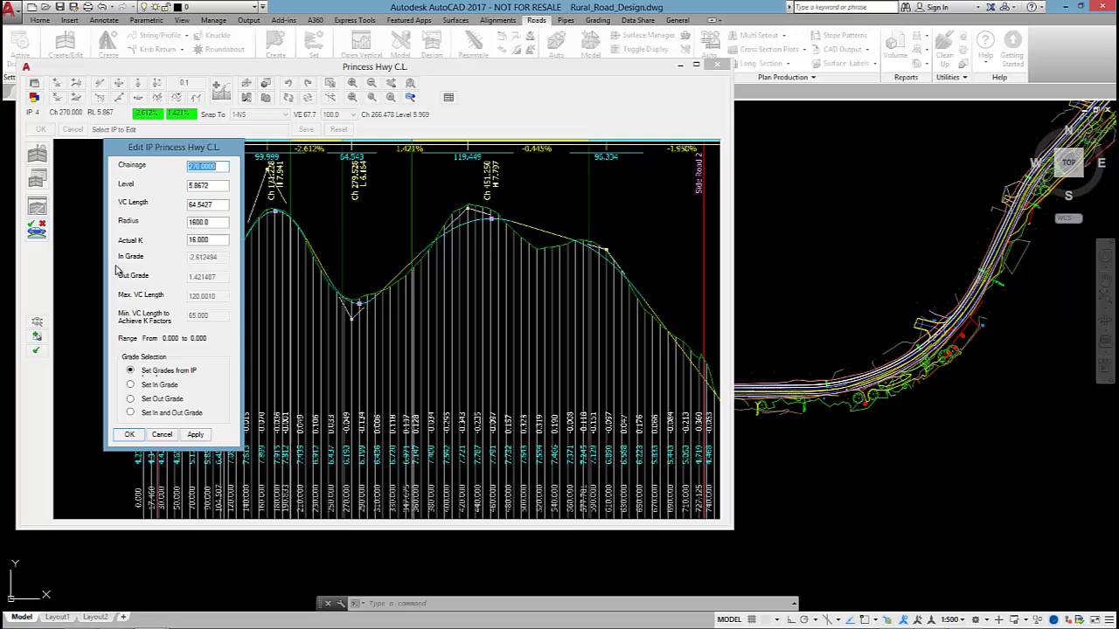
left_click(221, 185)
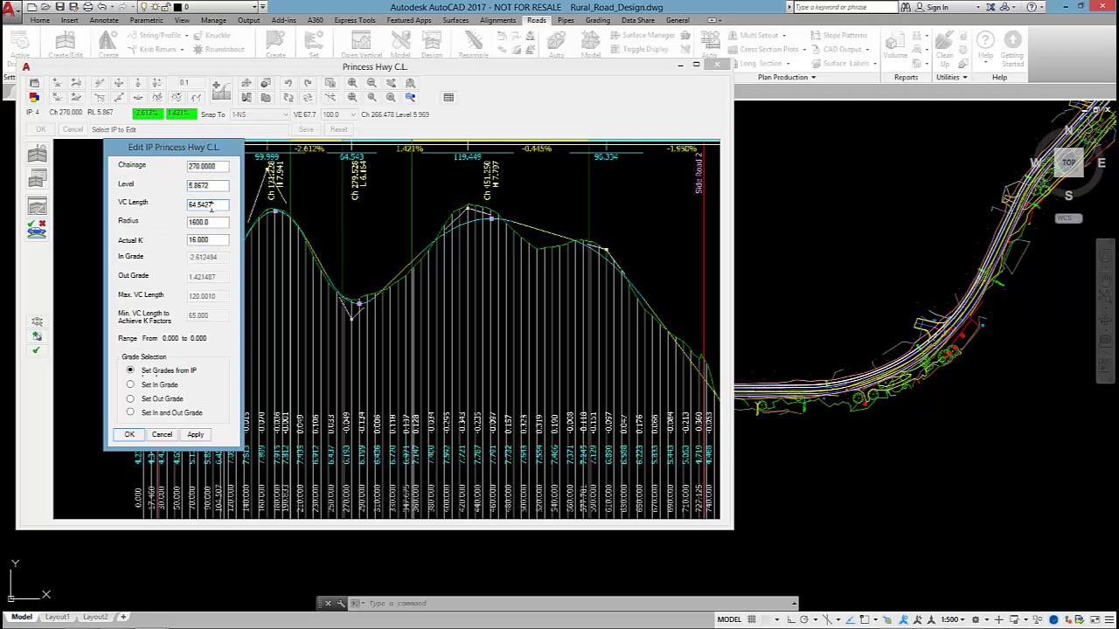
left_click(211, 205)
double_click(214, 240)
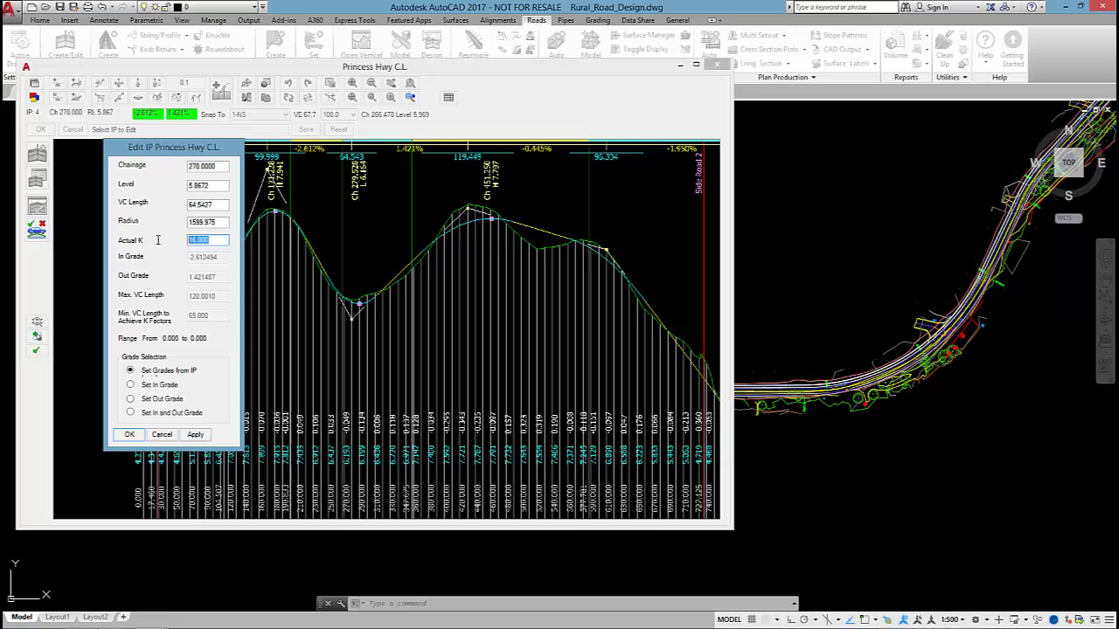
double_click(220, 205)
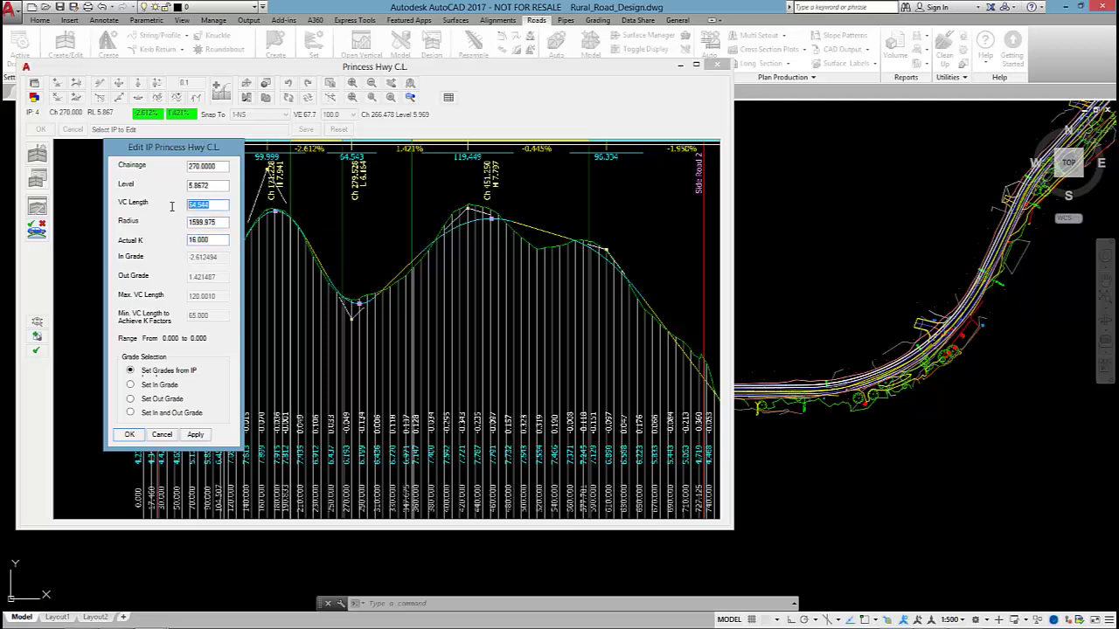
type("50")
left_click(128, 434)
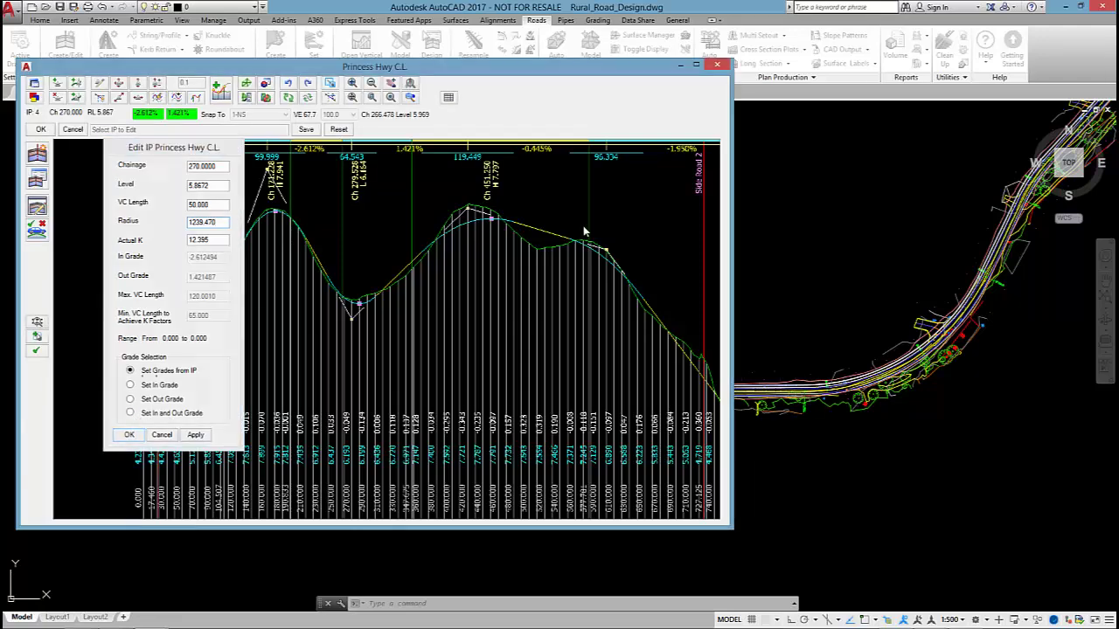
Step: Try inserting a new IP near Ch 98, cancel it, then view the whole profile
left_click(57, 83)
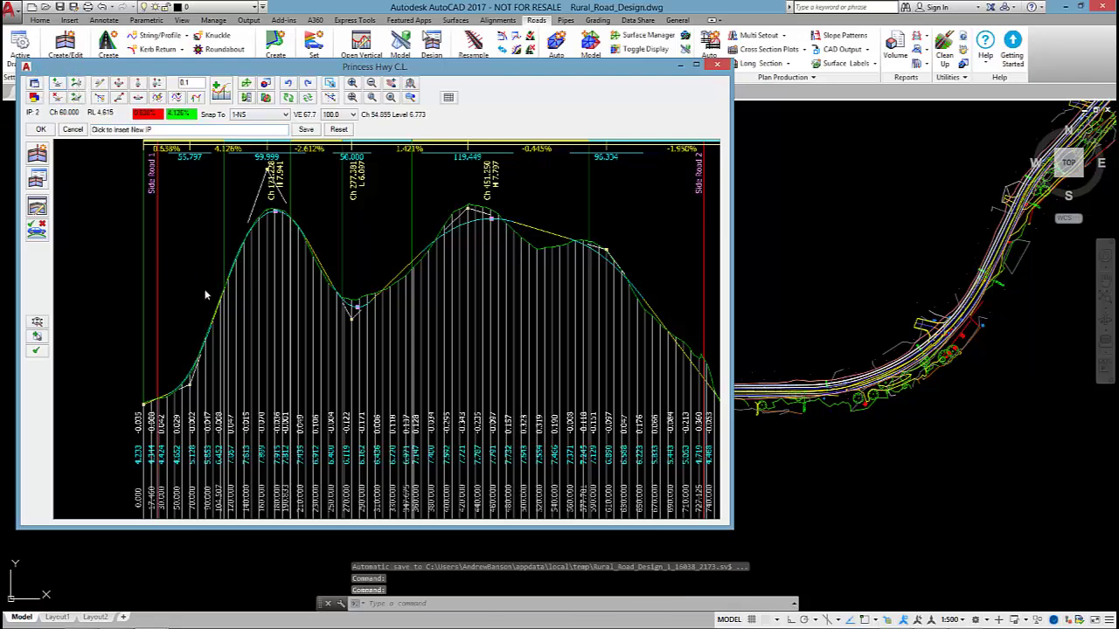
left_click(221, 310)
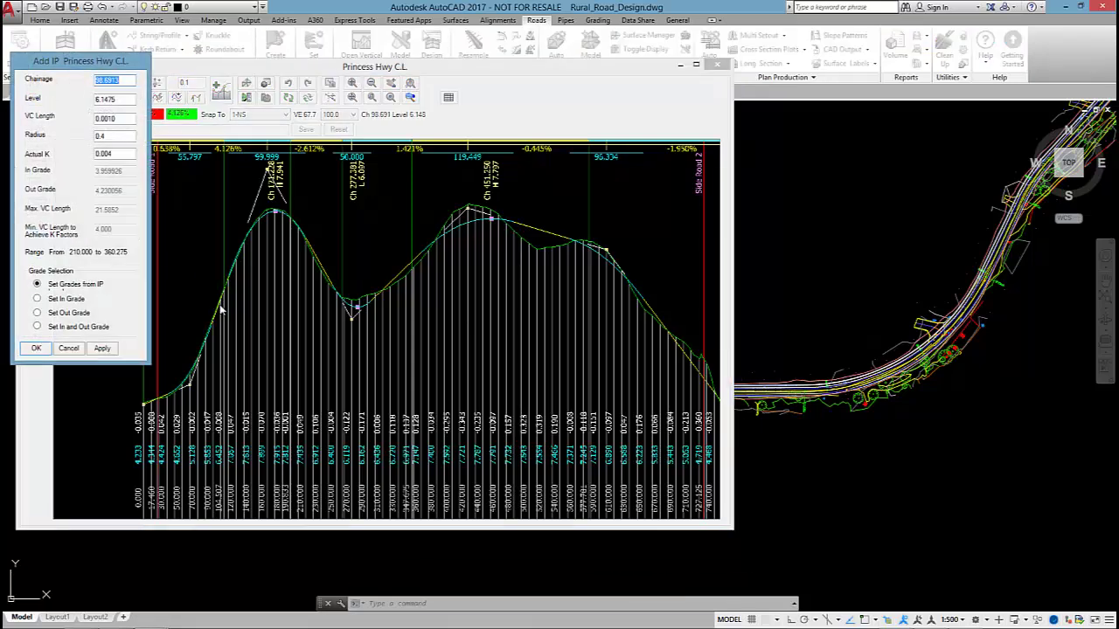
left_click(69, 348)
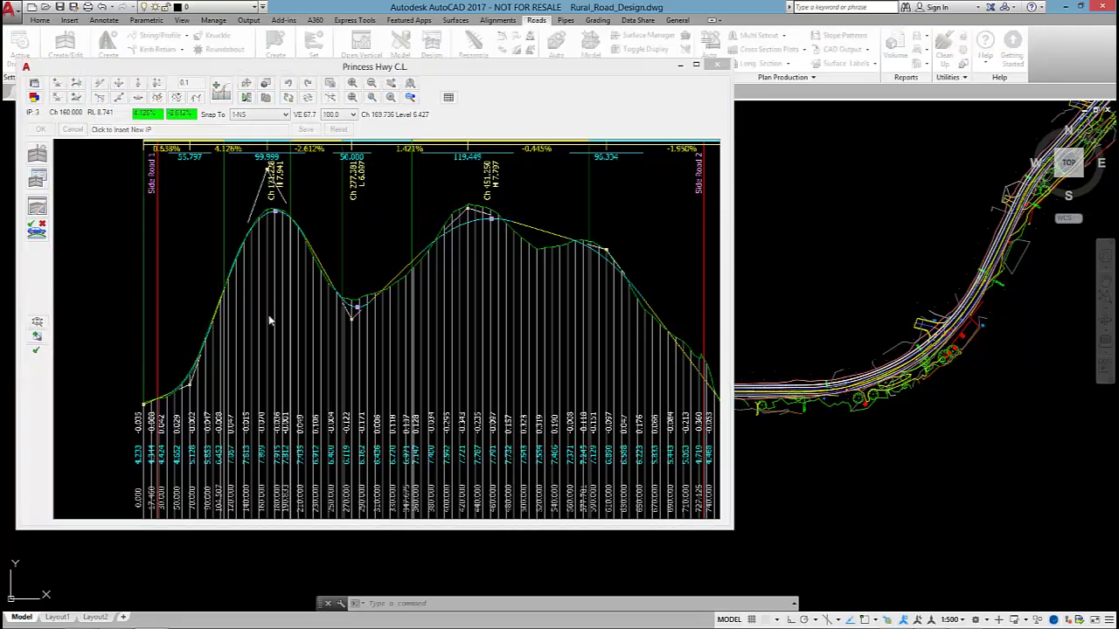
left_click(268, 320)
left_click(375, 323)
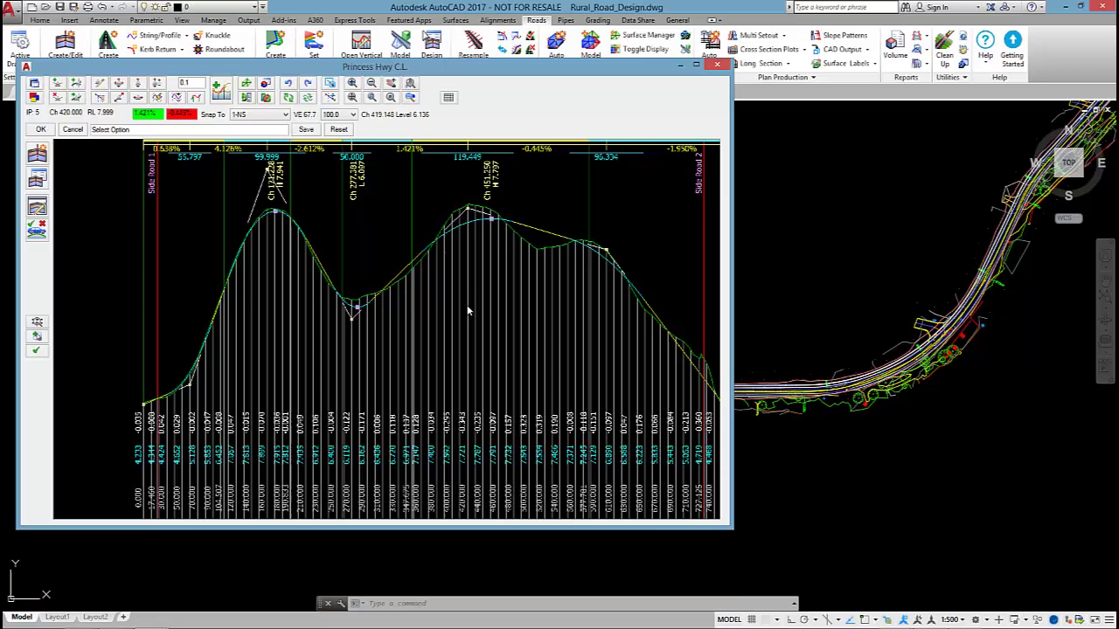
scroll(429, 302, "down", 3)
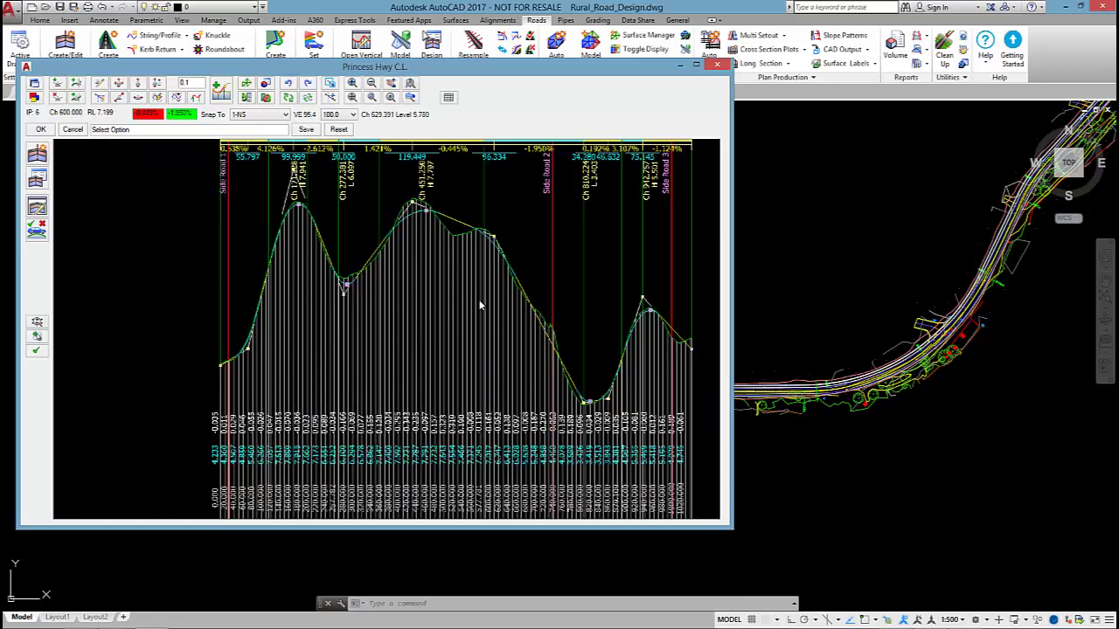
middle_click_drag(480, 305, 428, 303)
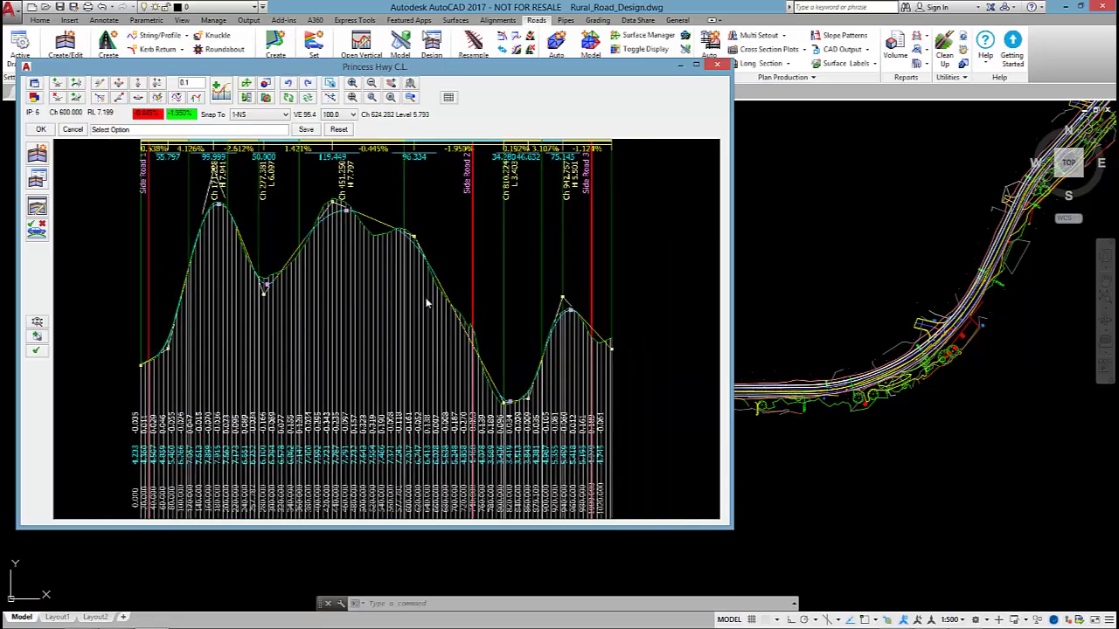
Step: Show the Vertical Grading table over the profile and inspect its IP distances and levels
left_click(449, 97)
left_click_drag(766, 124, 522, 132)
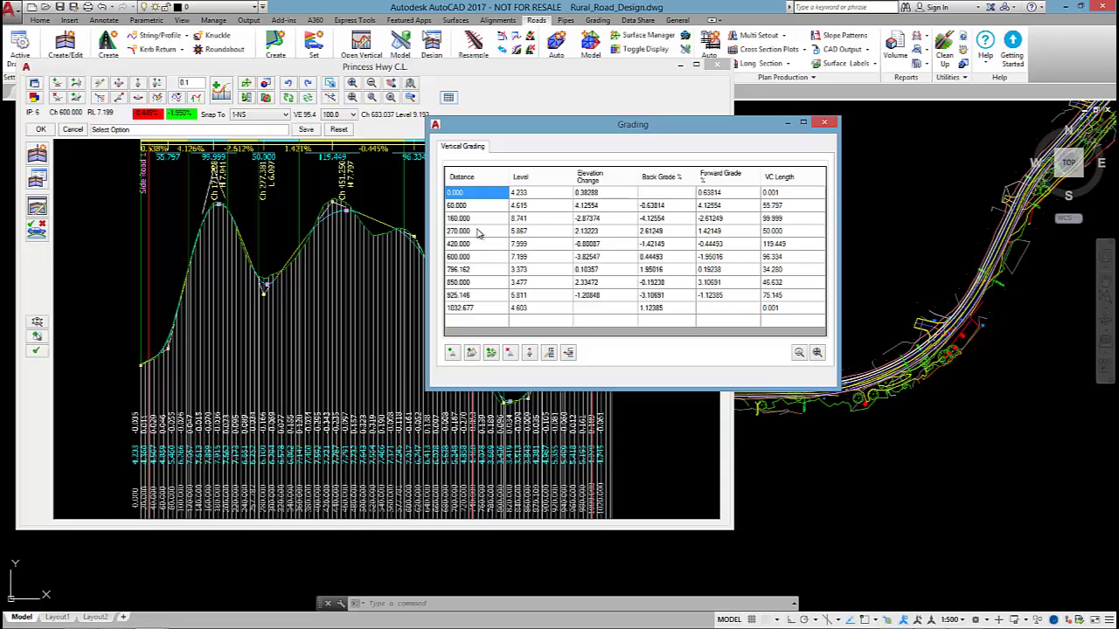
key("F2")
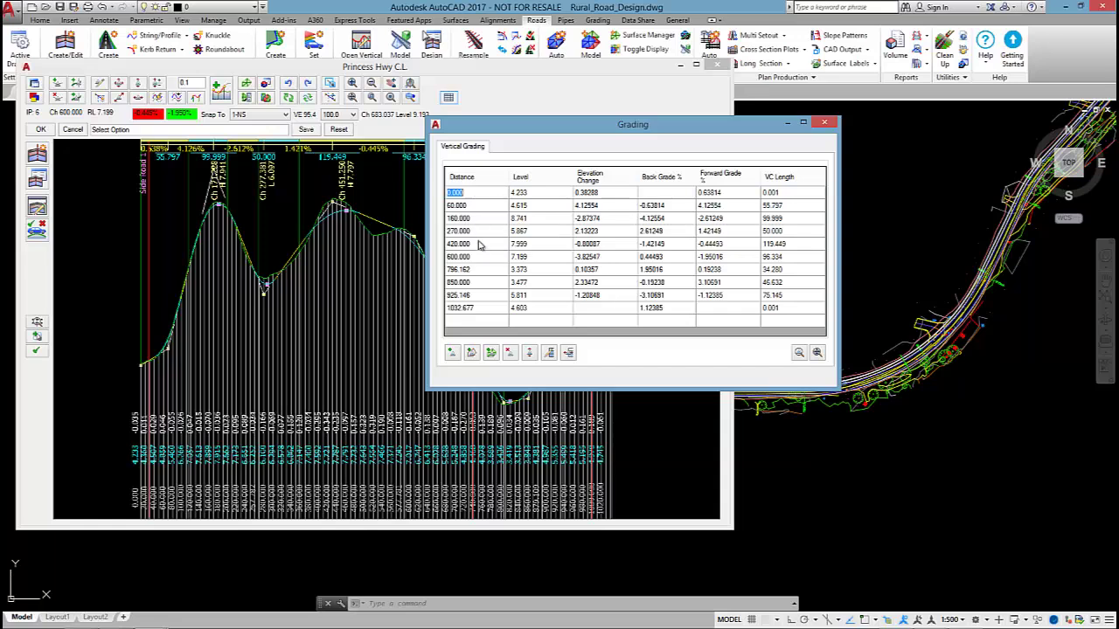
left_click(551, 354)
left_click(568, 353)
left_click(568, 353)
Step: Close the grading table and open a widened cross-section viewer at the lower right
left_click(824, 124)
scroll(870, 332, "down", 4)
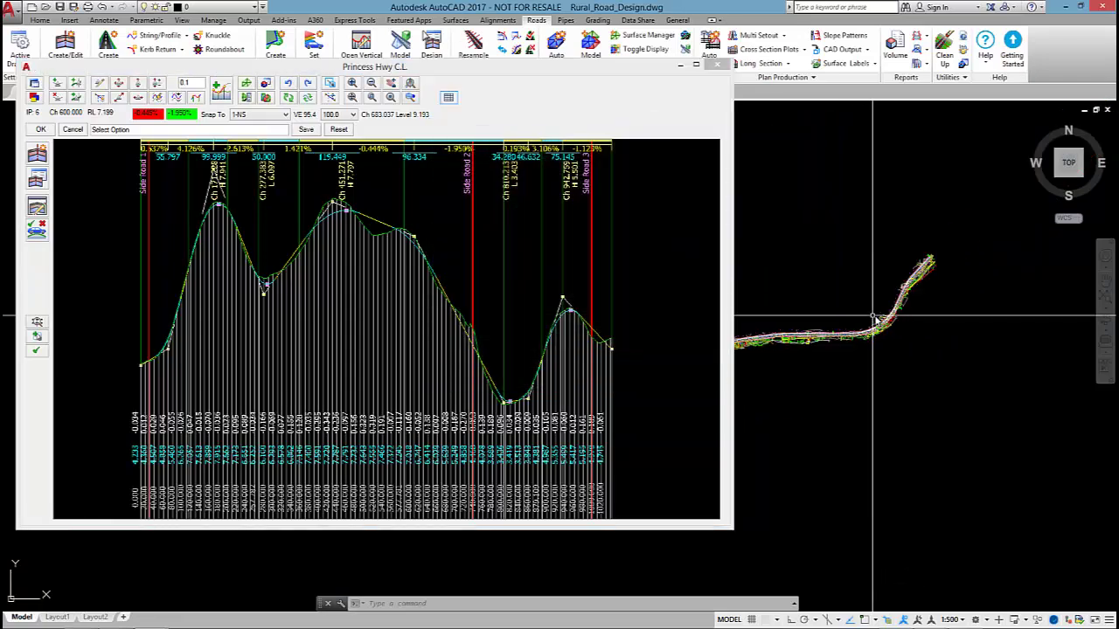
scroll(884, 350, "up", 4)
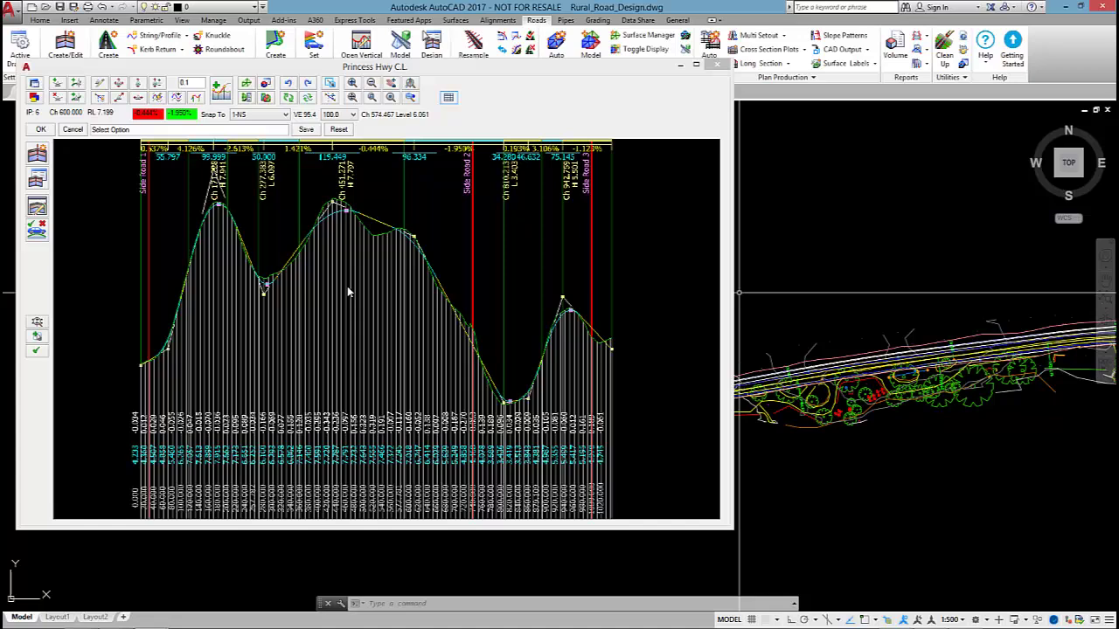
left_click(230, 362)
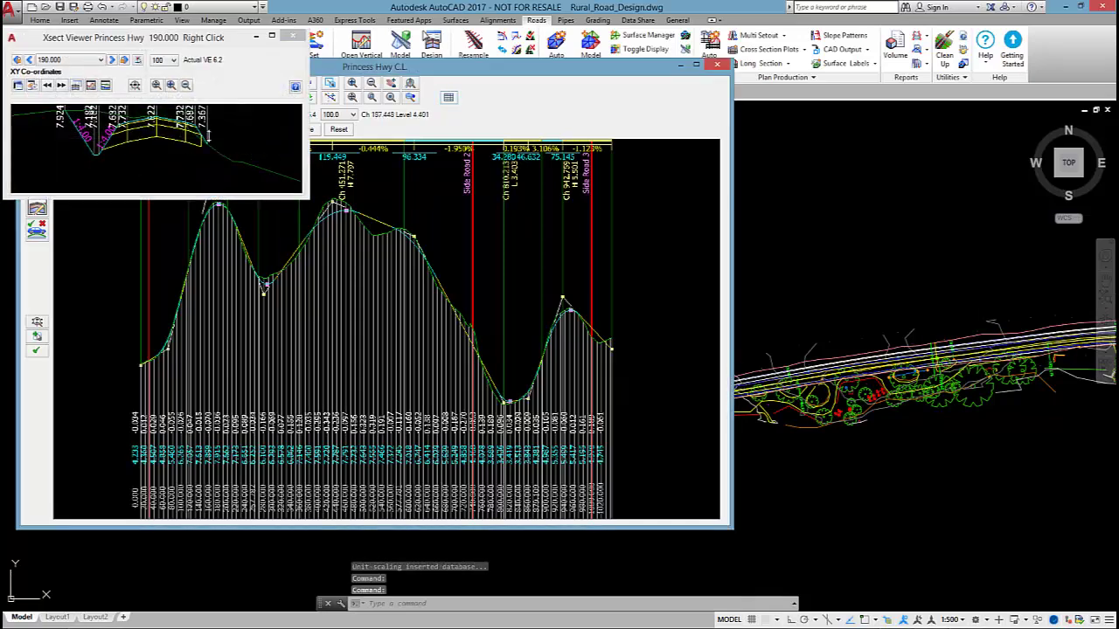
left_click_drag(203, 39, 1016, 444)
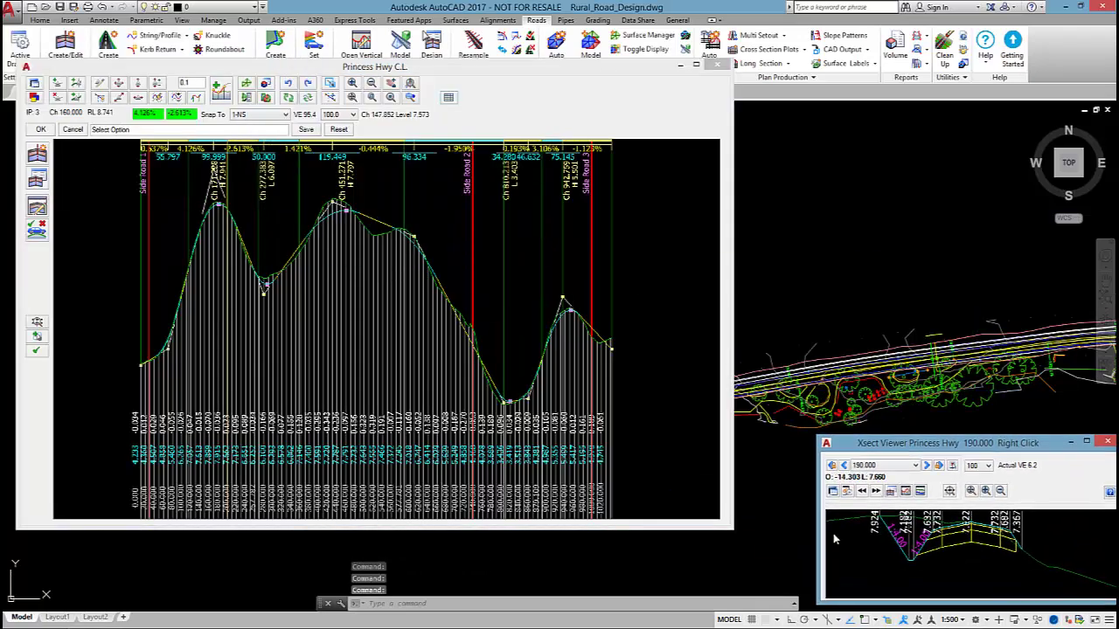
left_click_drag(815, 547, 775, 551)
left_click(349, 386)
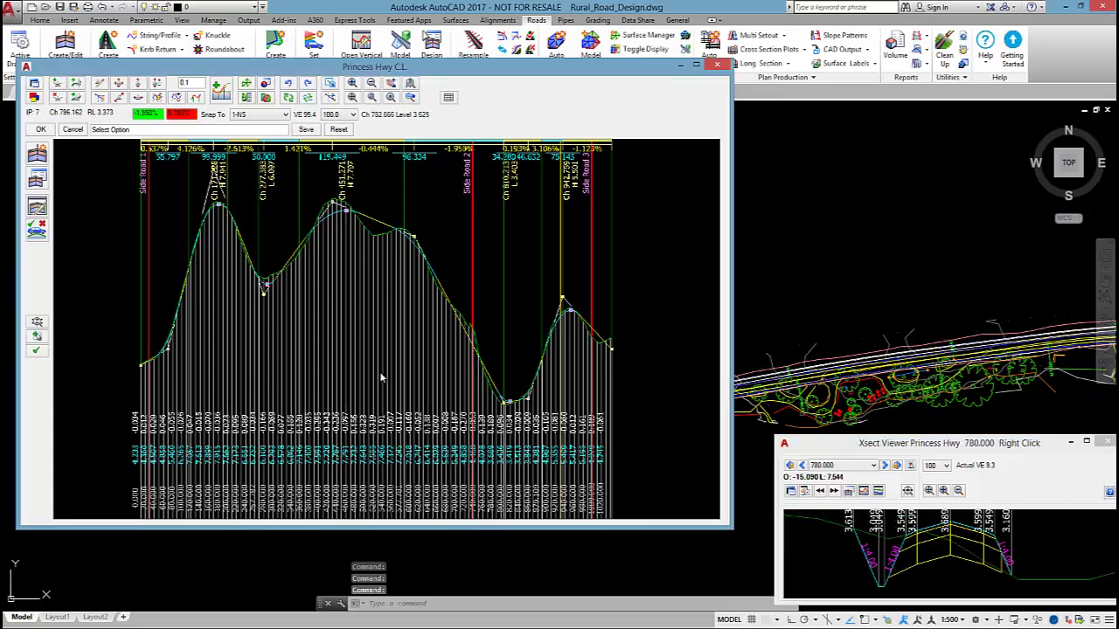
Step: Add cross-section viewers at Ch 160 and Ch 420 on the right, narrowing the profile window
left_click(214, 348)
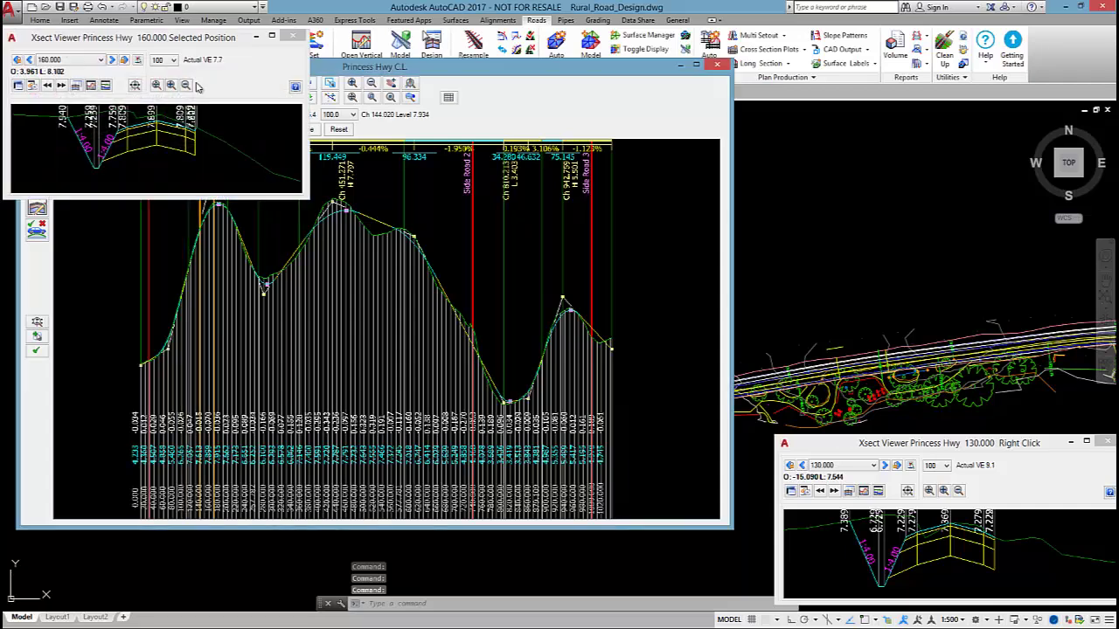
left_click_drag(144, 39, 931, 92)
left_click_drag(795, 162, 584, 161)
left_click(334, 297)
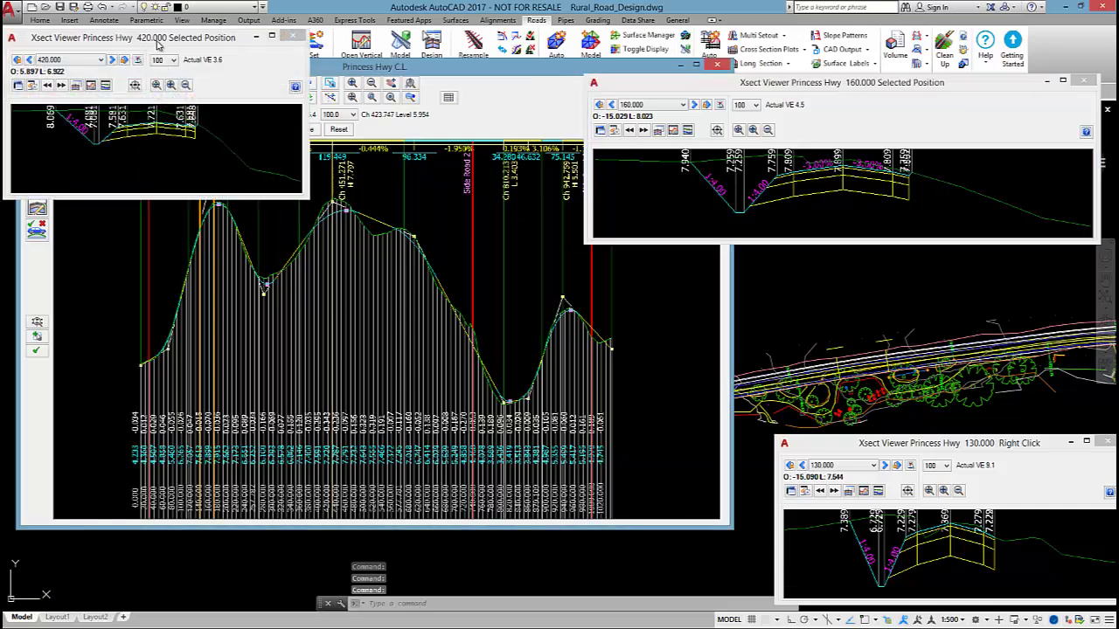
left_click_drag(158, 47, 952, 246)
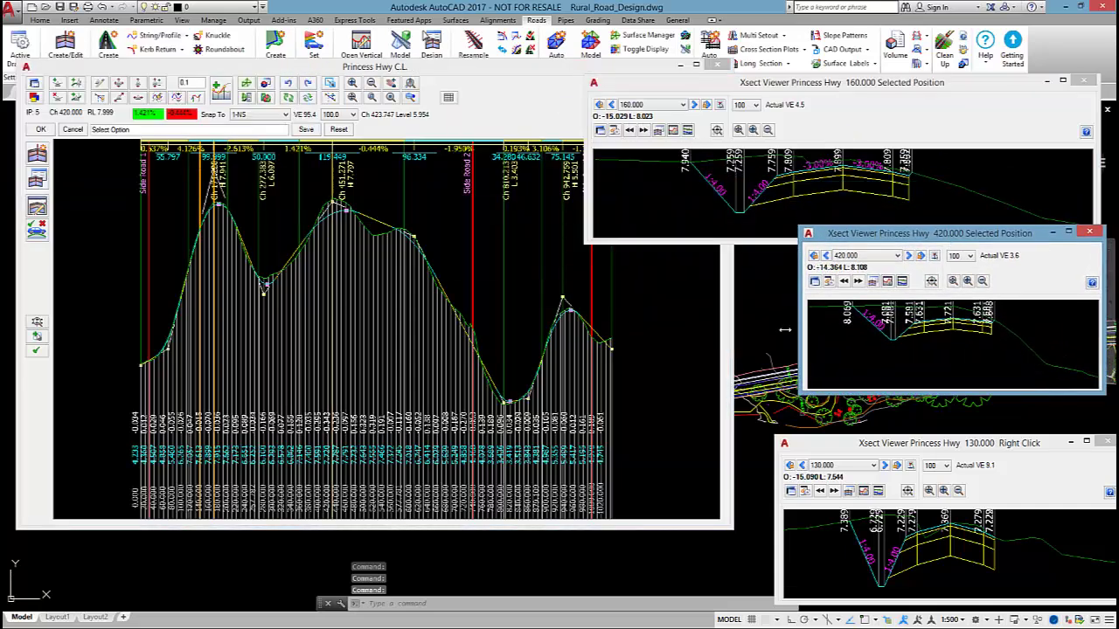
left_click_drag(785, 329, 580, 332)
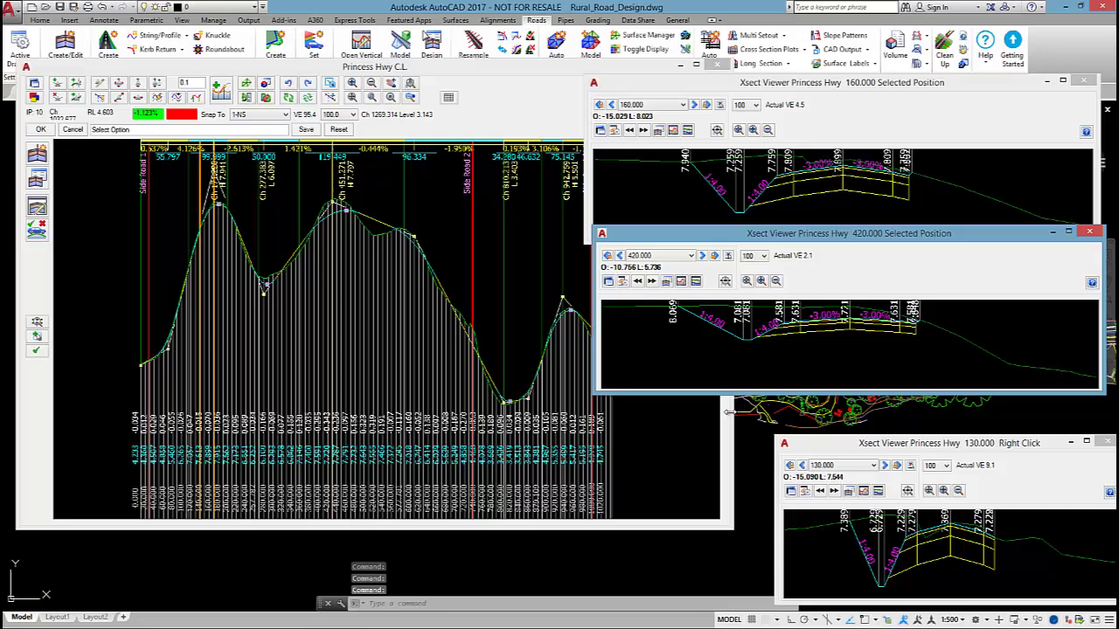
left_click_drag(727, 413, 563, 413)
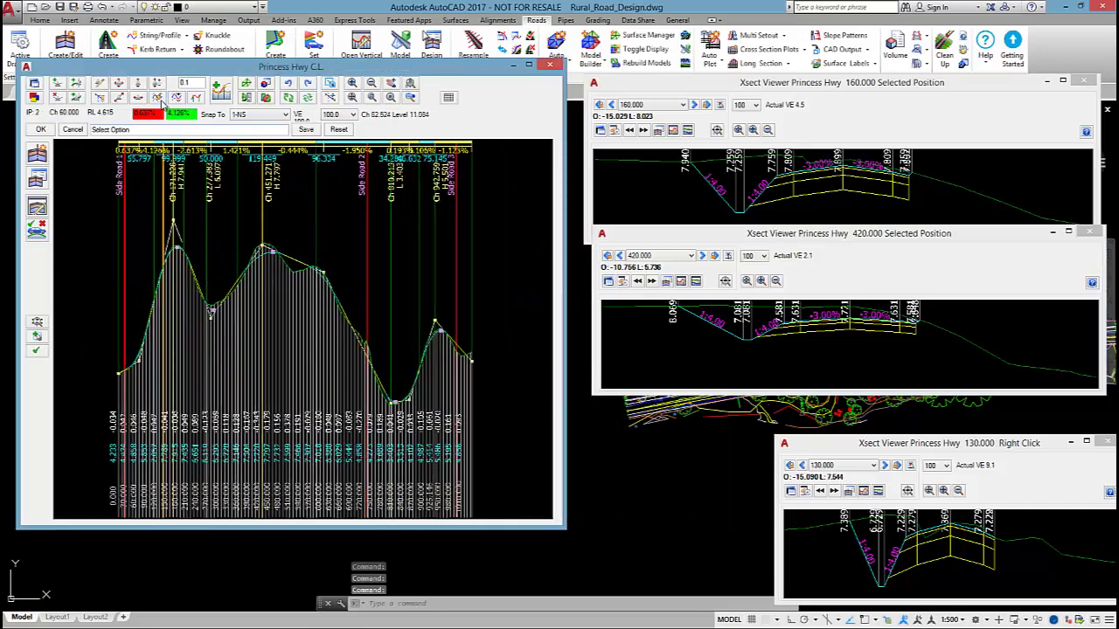
Step: Move the IPs at Ch 160 and Ch 420 to new levels, then close all three viewers
left_click(137, 87)
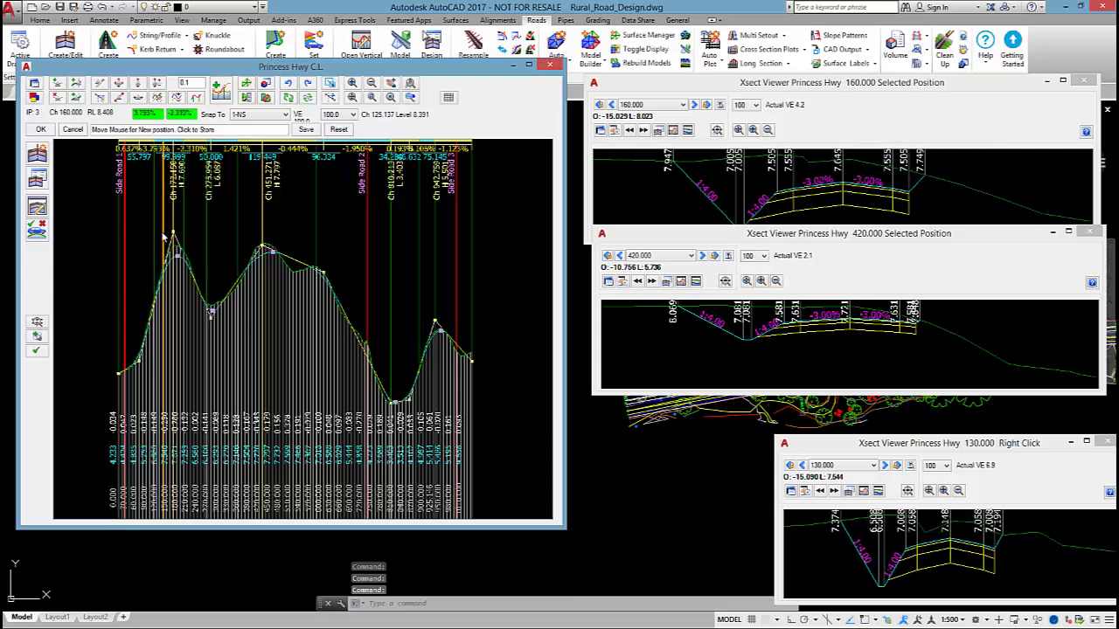
left_click(162, 236)
left_click(261, 240)
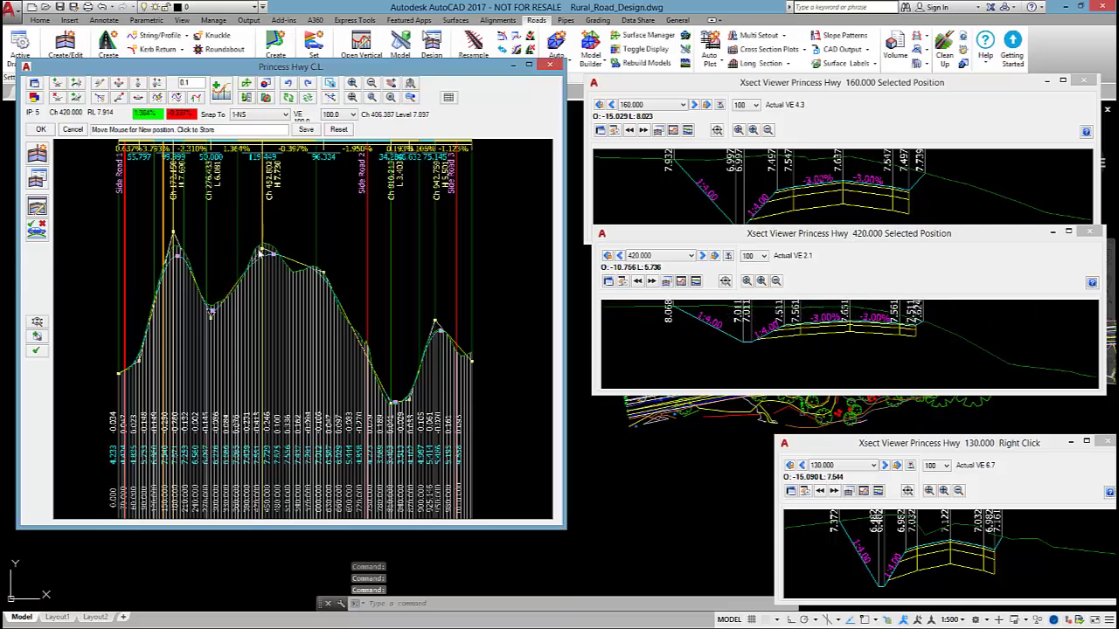
left_click(261, 253)
left_click(1103, 442)
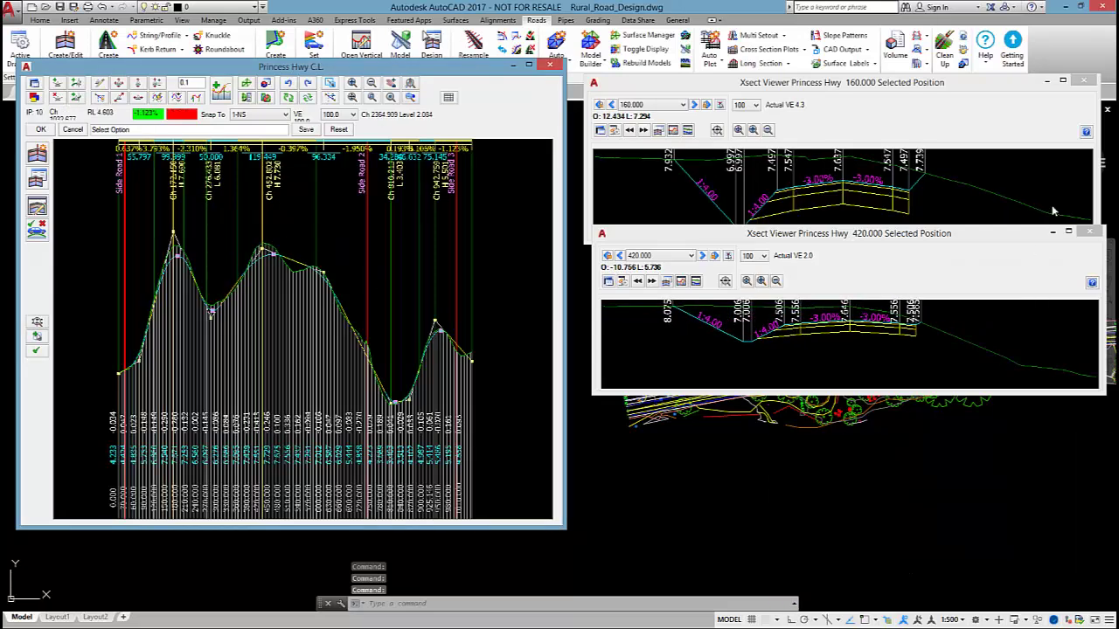
left_click(1090, 232)
left_click(1084, 81)
Step: Close the Princess Hwy C.L. profile editor and pan the road corridor plan into view
left_click(41, 130)
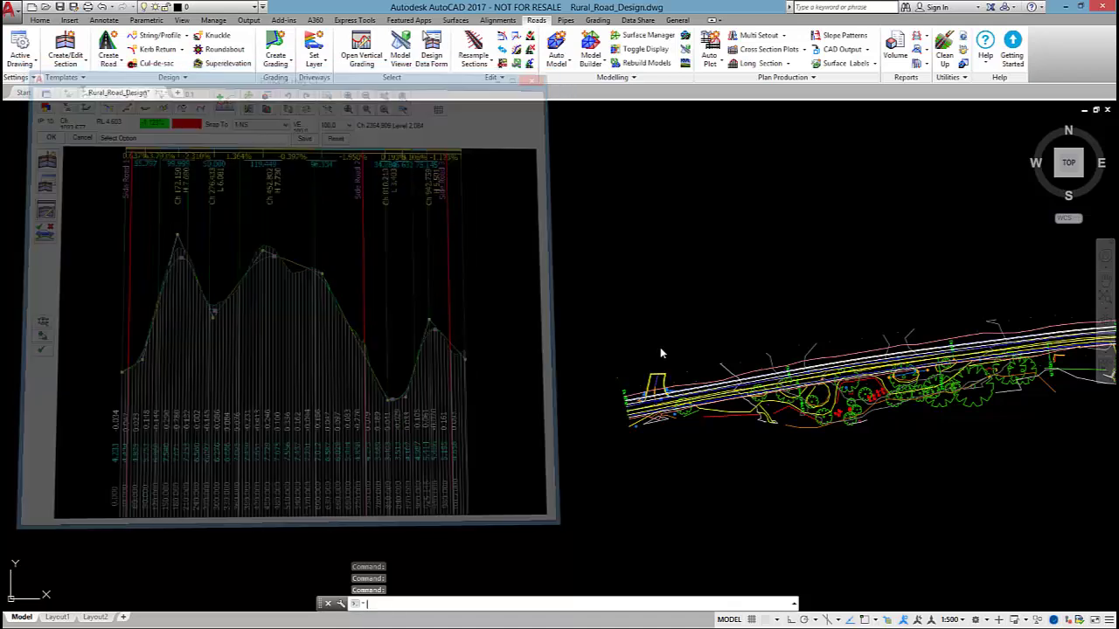
middle_click_drag(802, 333, 542, 320)
middle_click_drag(632, 294, 567, 286)
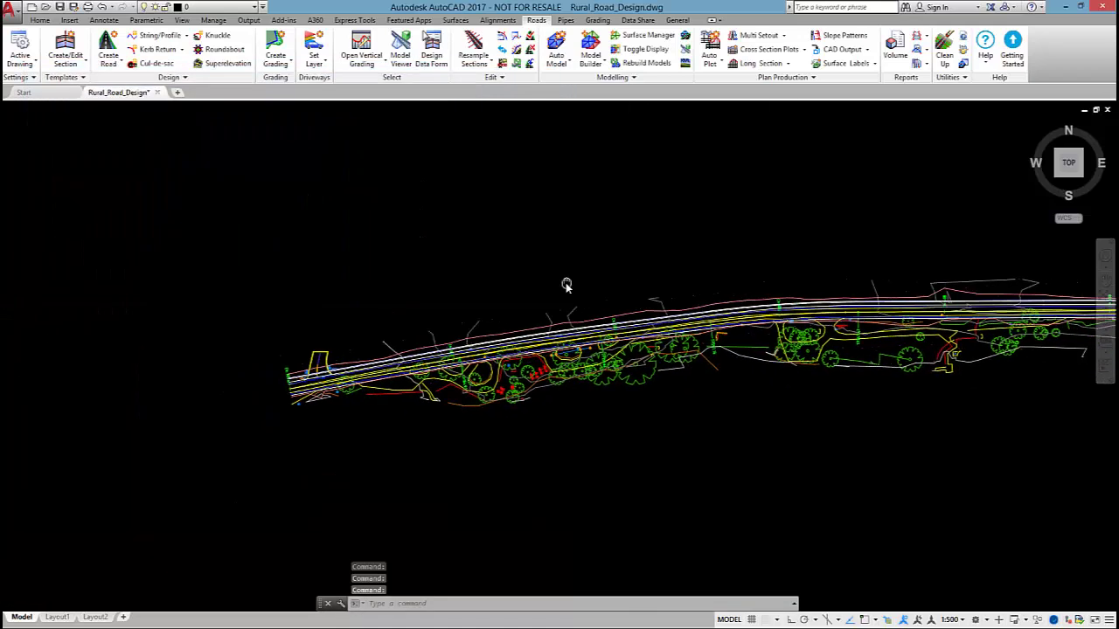